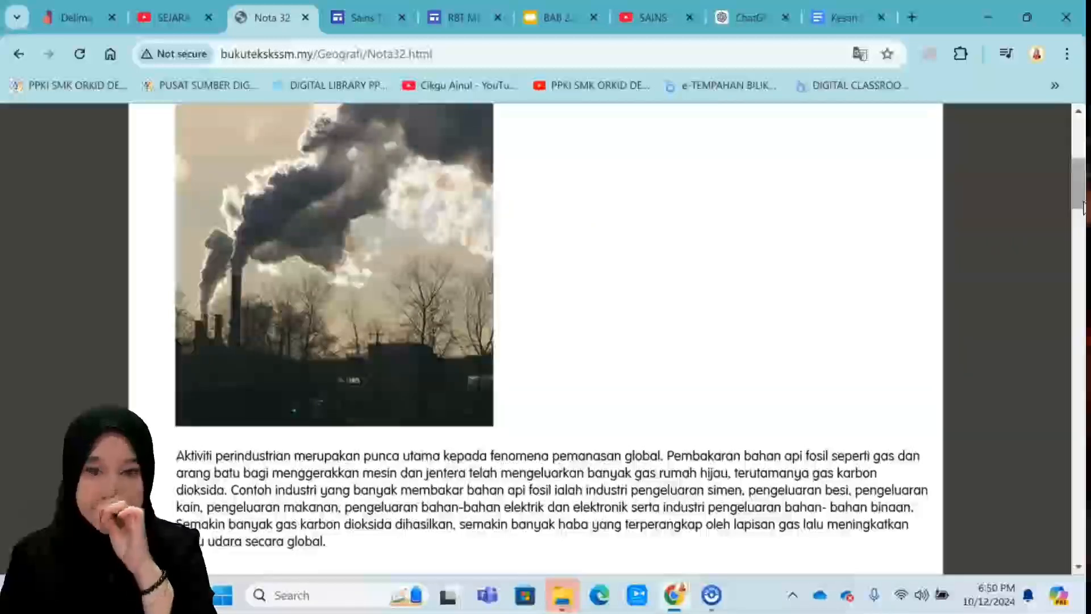
- Open the Brisk Teaching extension's tool panel on the Nota 32 global warming page
{"action": "left_click_drag", "start_coordinate": [1083, 202], "coordinate": [1077, 141]}
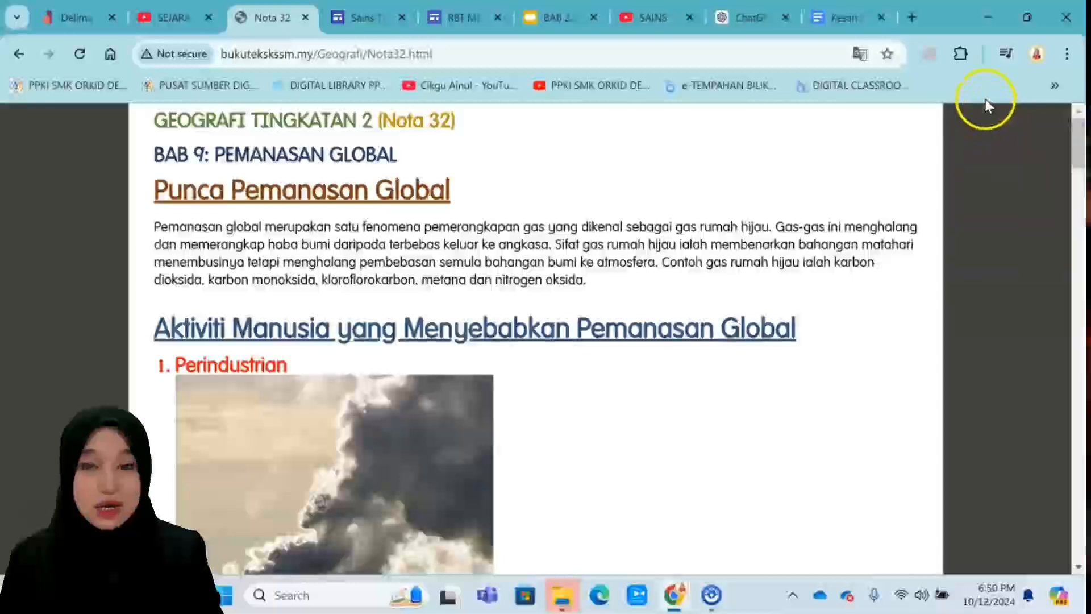
{"action": "left_click", "coordinate": [960, 57]}
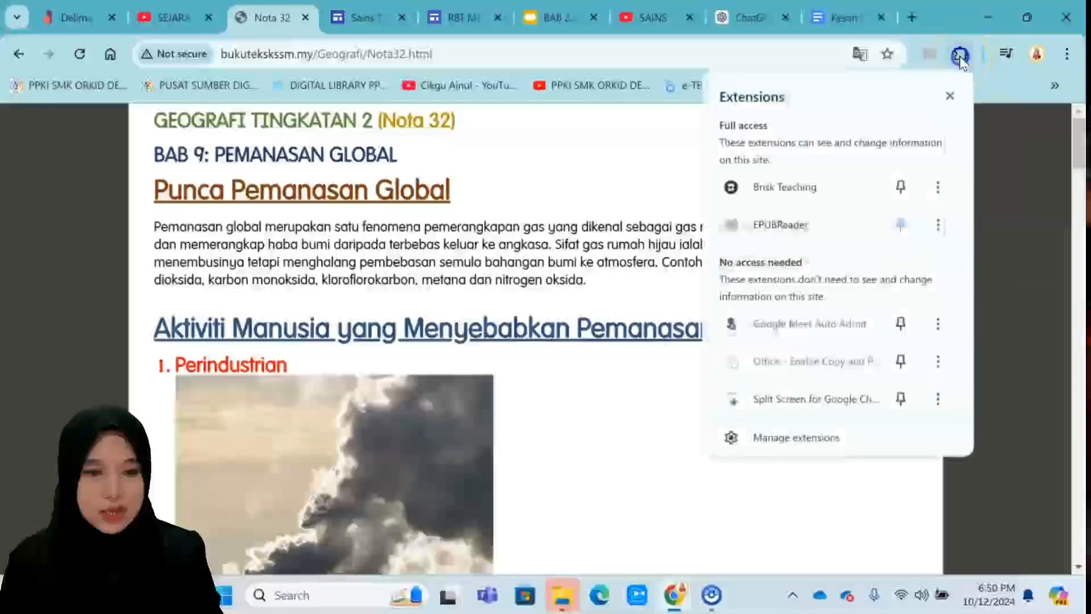
{"action": "left_click", "coordinate": [787, 192]}
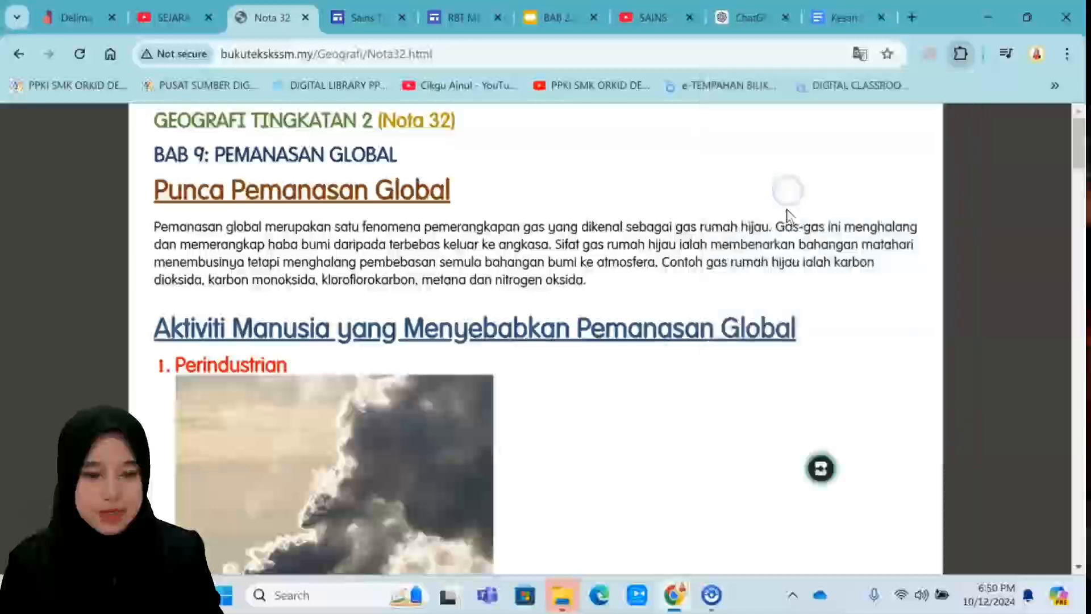
{"action": "left_click", "coordinate": [821, 471]}
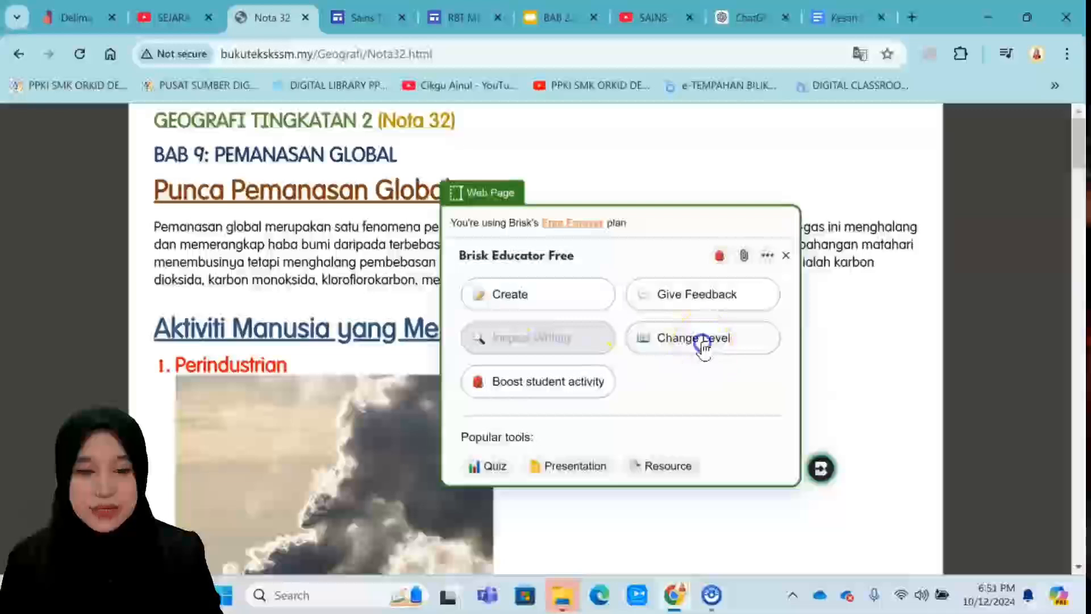
- Use Brisk's Change Level to rewrite the Nota 32 page at the 3rd Grade reading level in Malay
{"action": "left_click", "coordinate": [703, 341]}
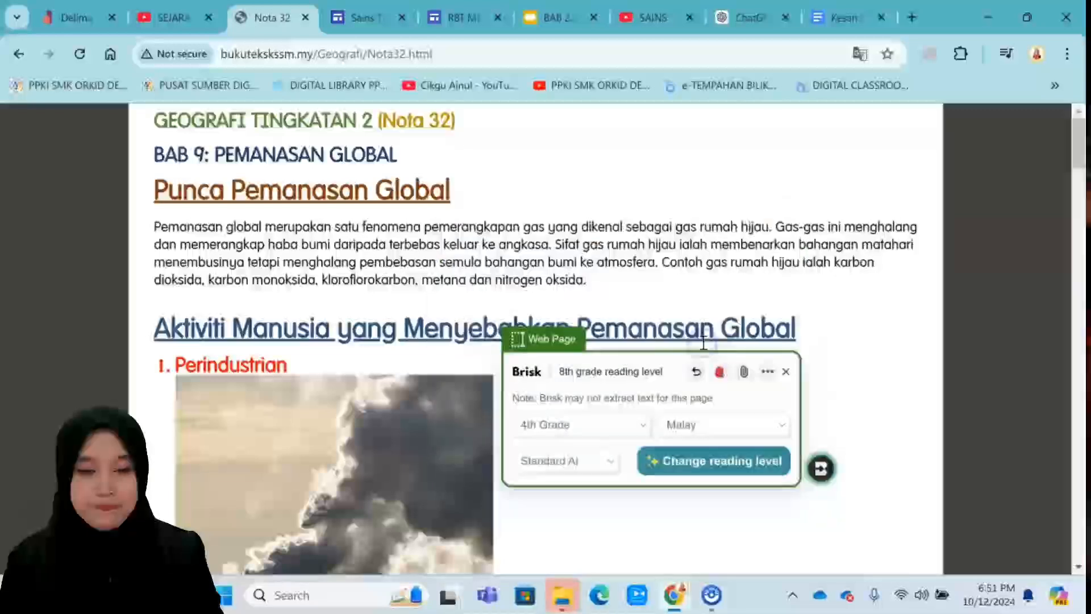
{"action": "left_click", "coordinate": [642, 426]}
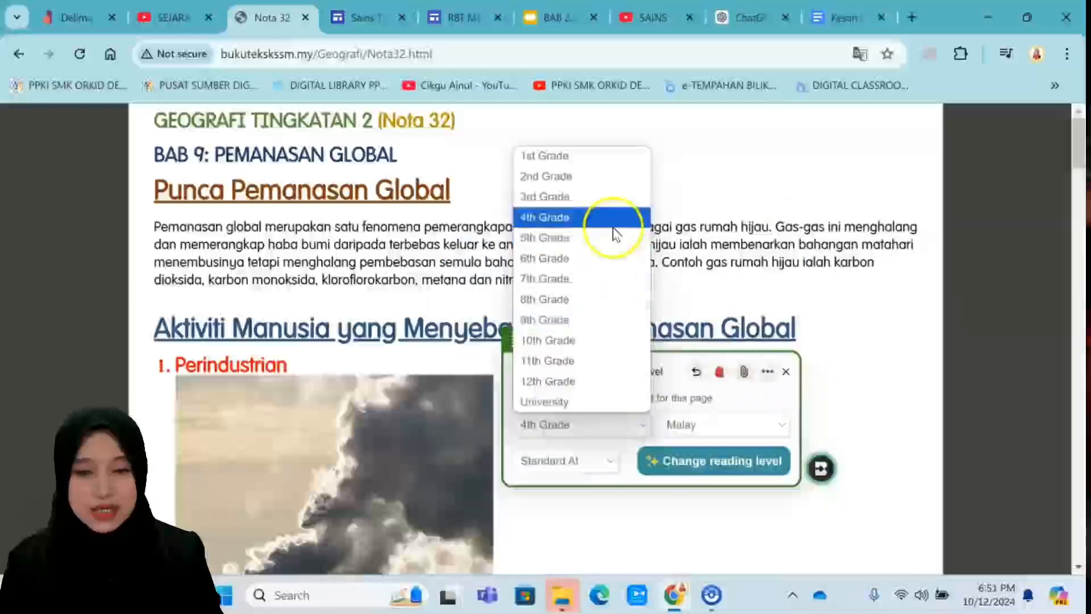
{"action": "left_click", "coordinate": [602, 197]}
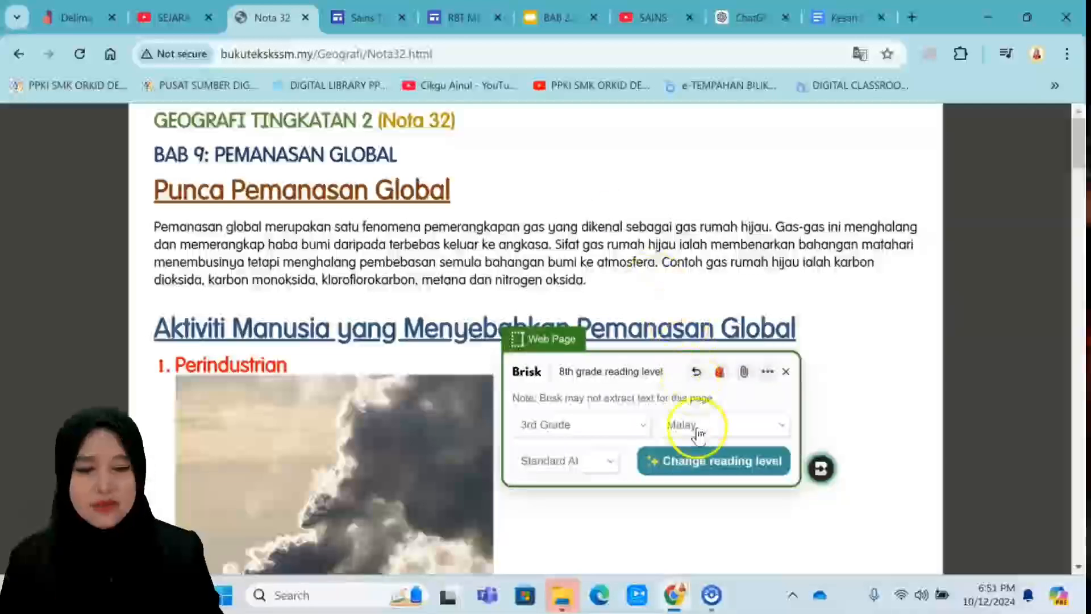
{"action": "left_click", "coordinate": [715, 465]}
{"action": "left_click", "coordinate": [903, 408]}
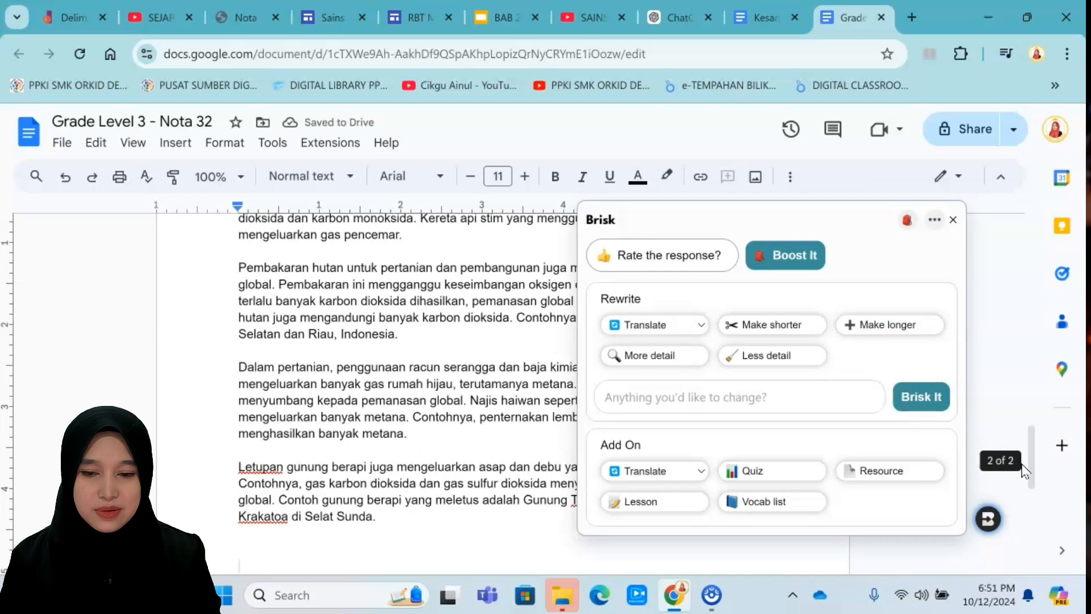
- Review the rewritten Nota 32 text in the generated document and close the Brisk panel covering it
{"action": "left_click_drag", "start_coordinate": [1031, 471], "coordinate": [1043, 356]}
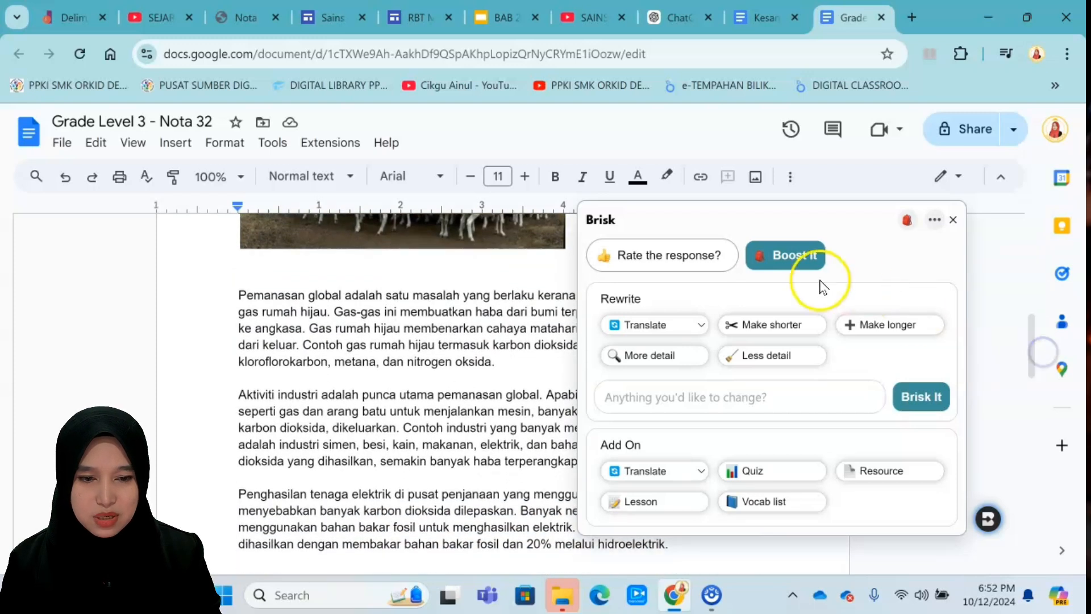
{"action": "left_click", "coordinate": [986, 518]}
{"action": "left_click", "coordinate": [624, 318]}
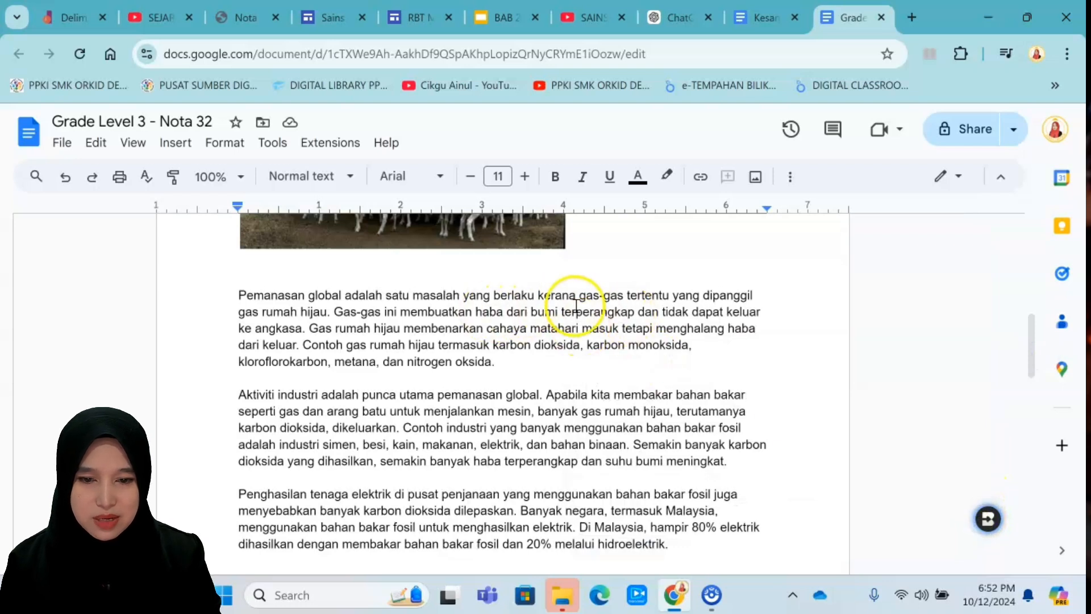
- Rewrite the Grade Level 3 document with Change Level at 2nd Grade in Malay and view the new document from its beginning
{"action": "left_click", "coordinate": [987, 520]}
{"action": "left_click", "coordinate": [875, 389]}
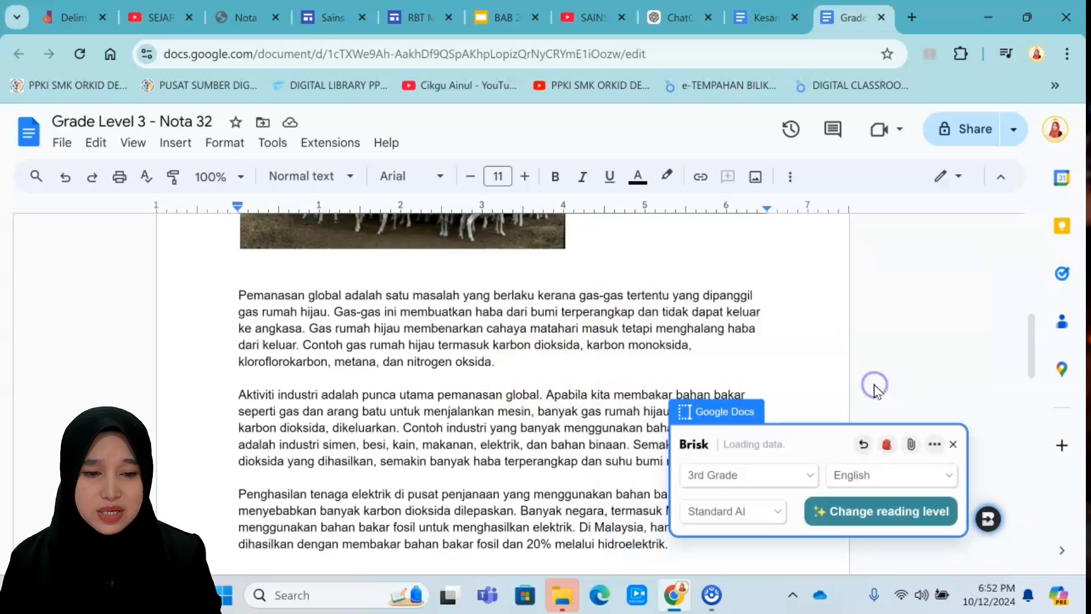
{"action": "left_click", "coordinate": [809, 482]}
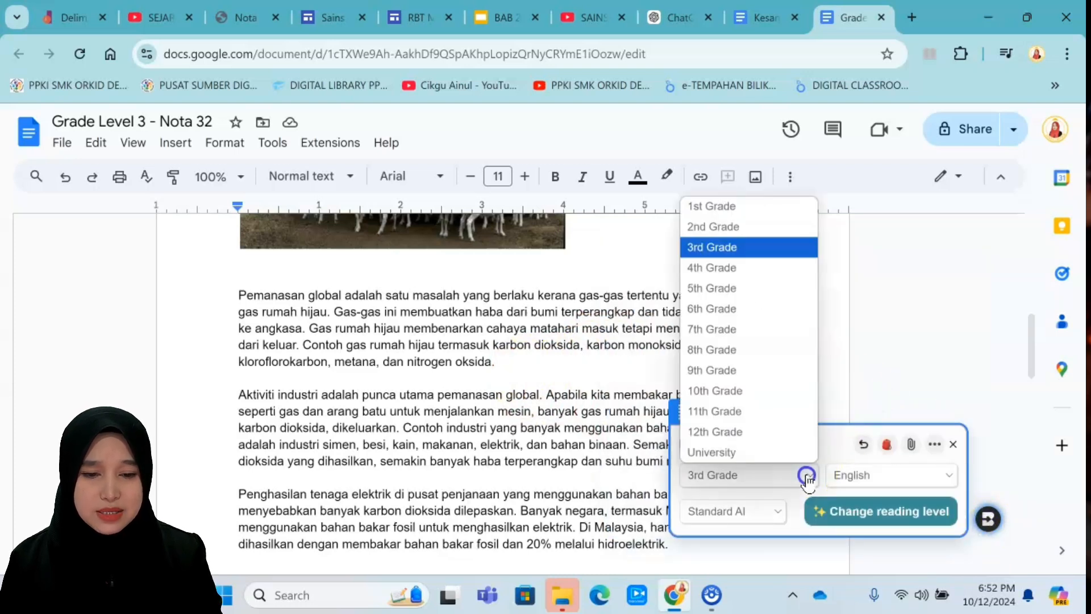
{"action": "left_click", "coordinate": [748, 230]}
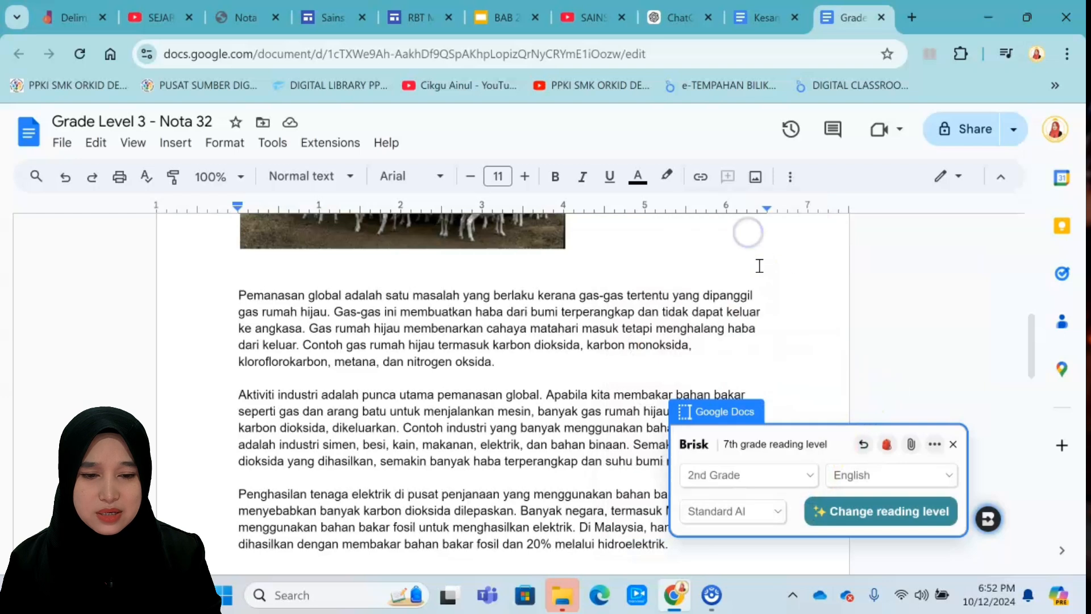
{"action": "left_click", "coordinate": [859, 475]}
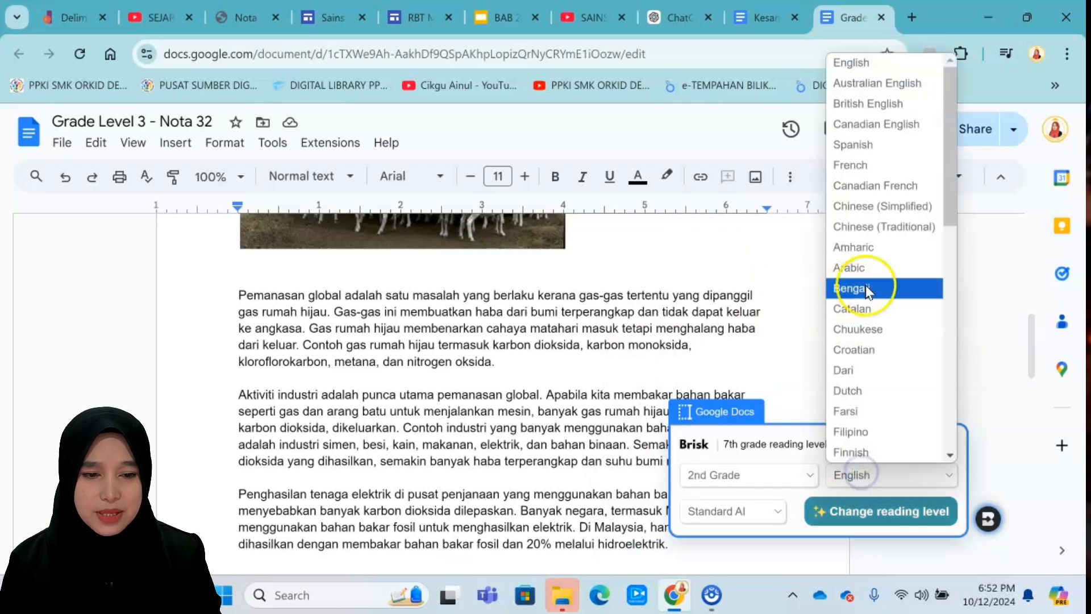
{"action": "scroll", "coordinate": [946, 228], "scroll_direction": "down", "scroll_amount": 1}
{"action": "left_click_drag", "start_coordinate": [945, 228], "coordinate": [938, 372]}
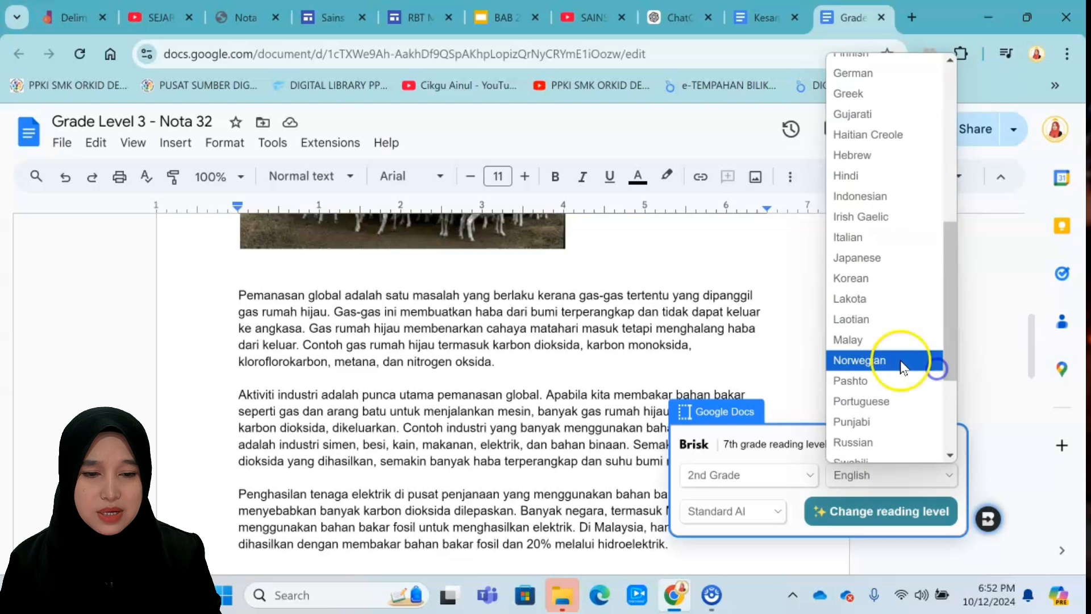
{"action": "left_click", "coordinate": [881, 343]}
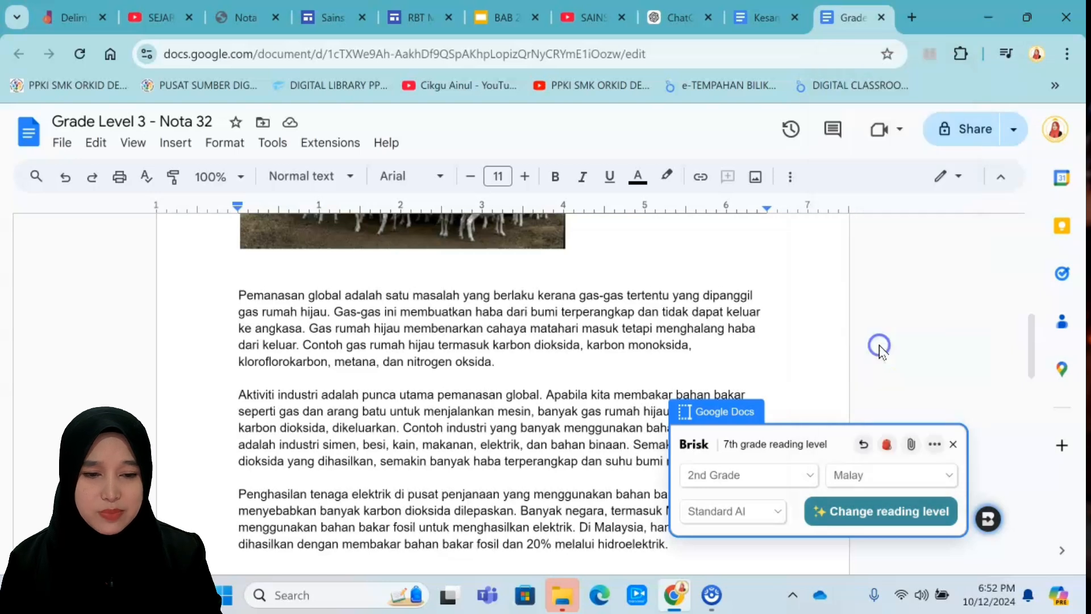
{"action": "left_click", "coordinate": [860, 511]}
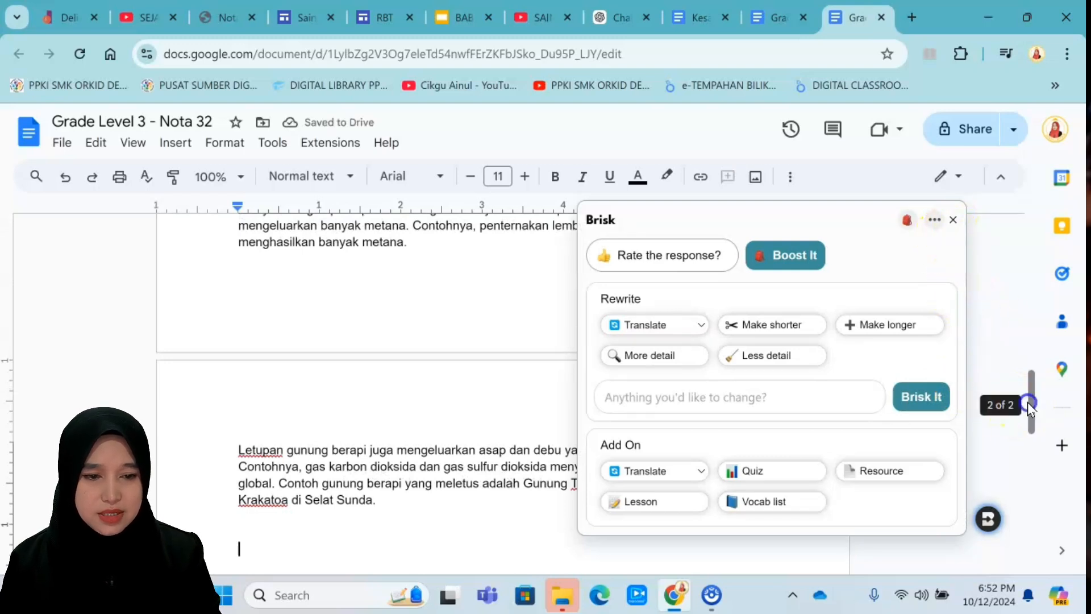
{"action": "left_click_drag", "start_coordinate": [1029, 404], "coordinate": [1038, 264]}
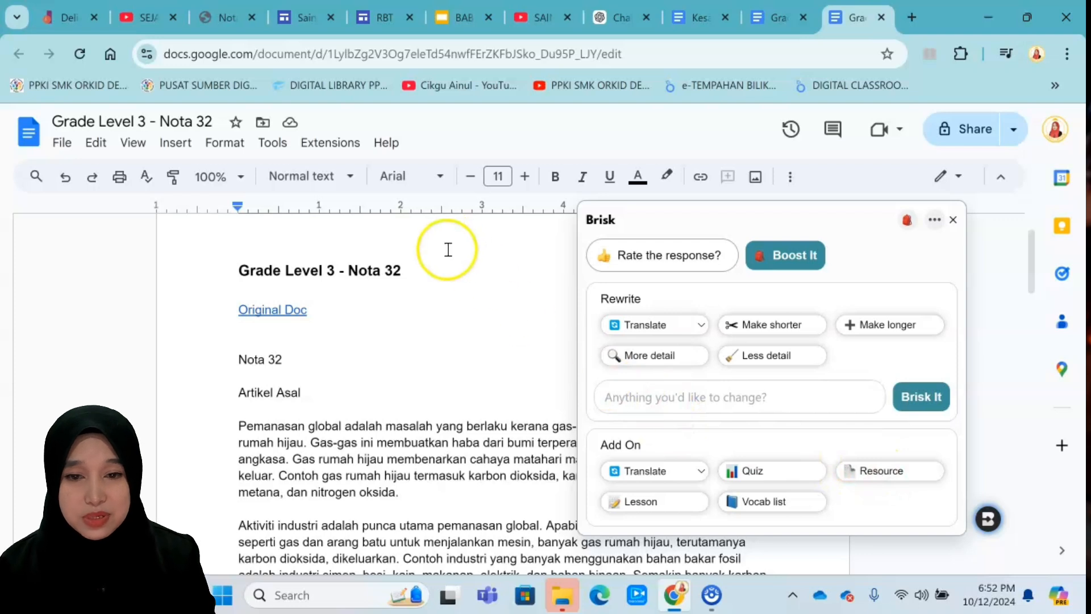
- Switch to the Sains Tingkatan 3 BAB 3 page and open the Brisk Teaching tool panel there
{"action": "left_click", "coordinate": [303, 19]}
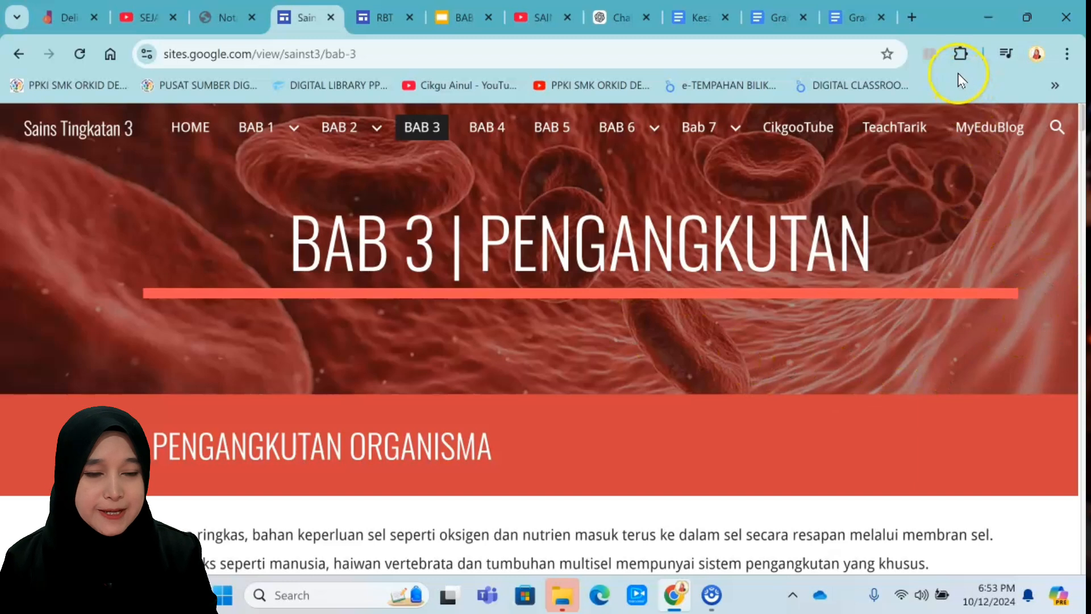
{"action": "left_click", "coordinate": [959, 57]}
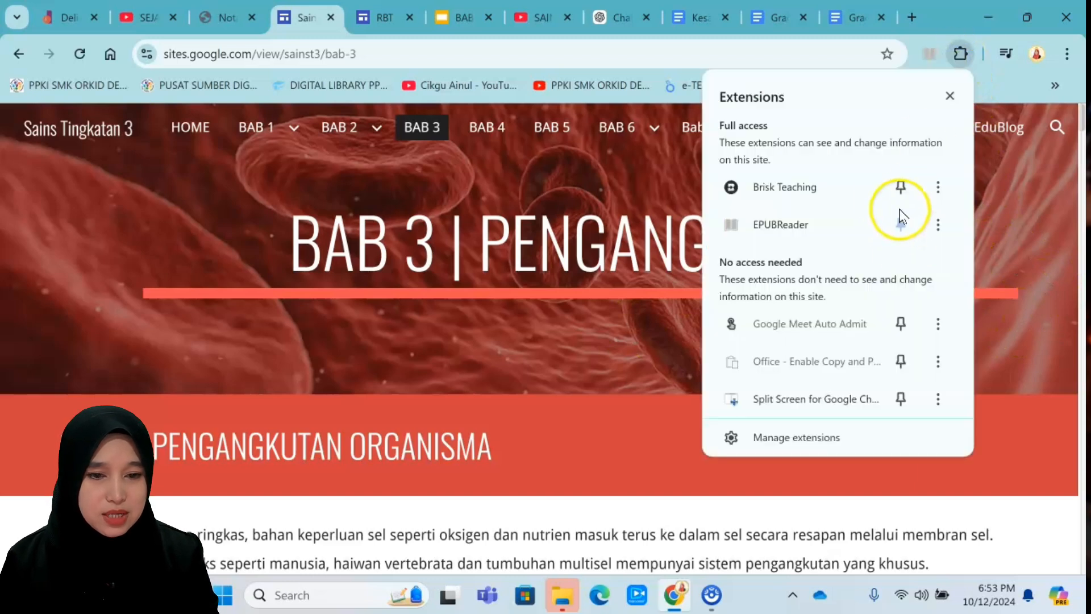
{"action": "left_click", "coordinate": [793, 193]}
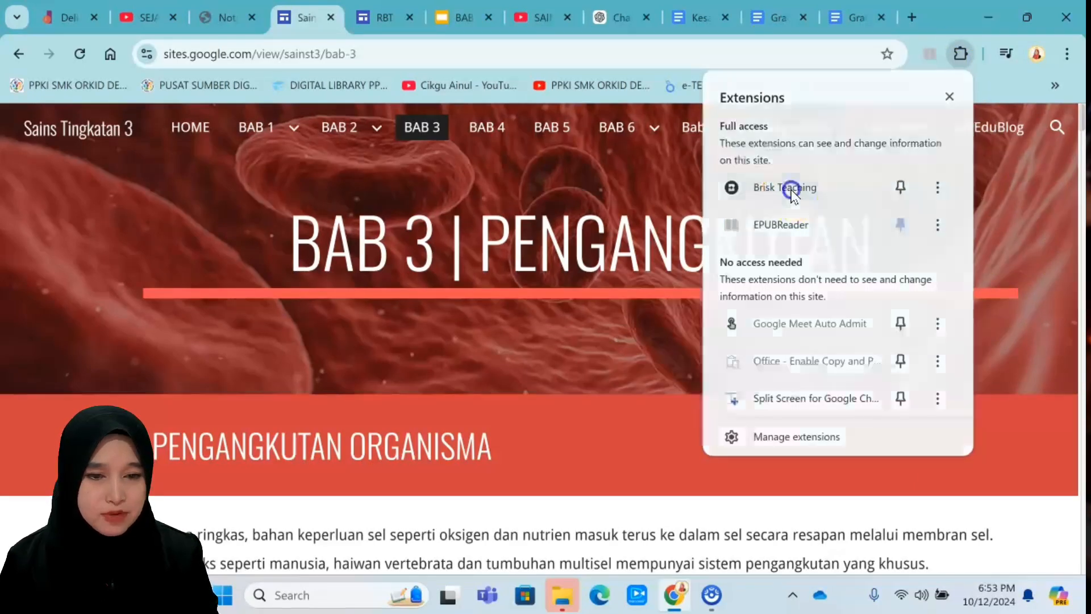
{"action": "left_click", "coordinate": [1010, 518]}
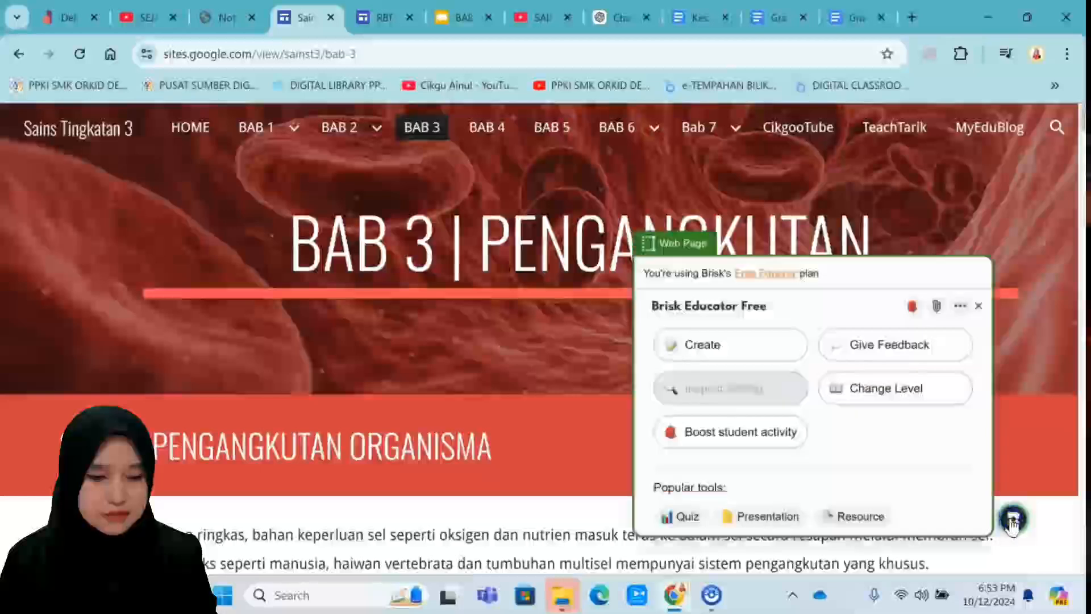
- Rewrite the BAB 3 page at the 3rd Grade reading level with Change Level and view the generated document without the Brisk panel
{"action": "left_click", "coordinate": [891, 391]}
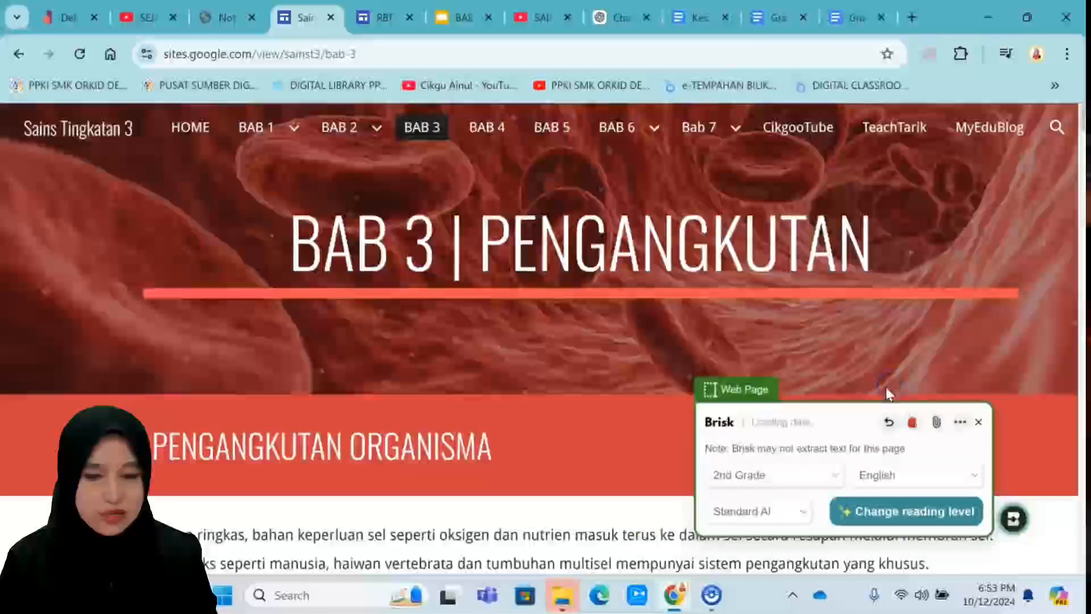
{"action": "left_click", "coordinate": [833, 477]}
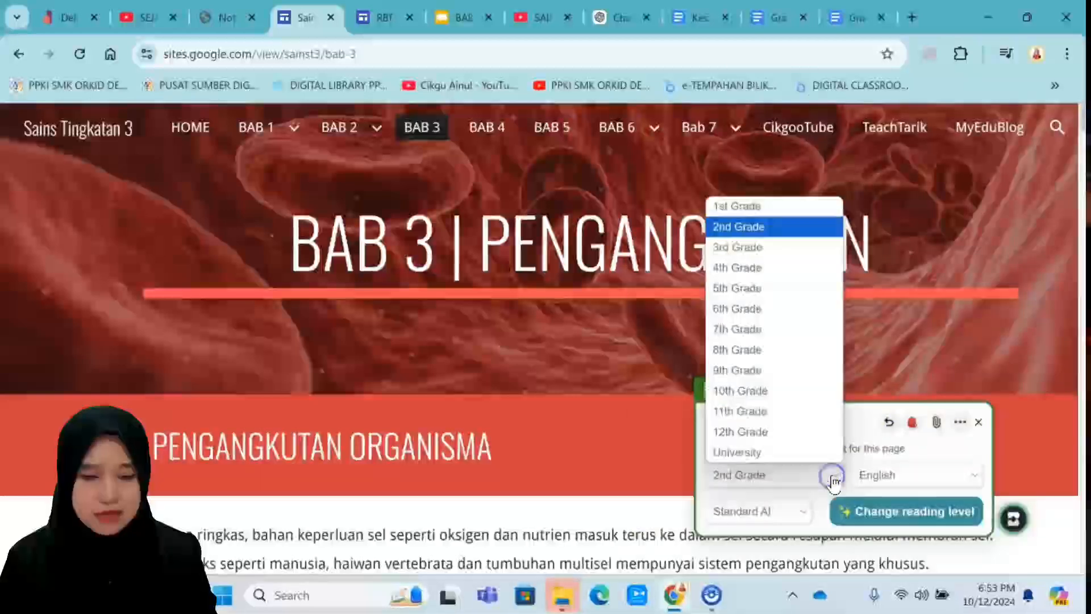
{"action": "left_click", "coordinate": [797, 309]}
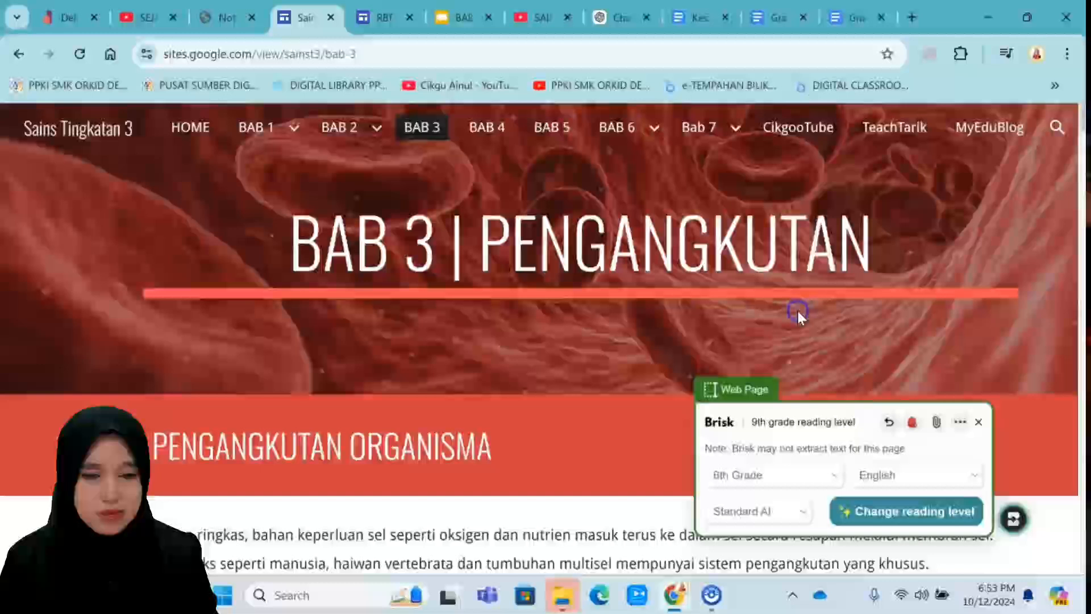
{"action": "left_click", "coordinate": [838, 479]}
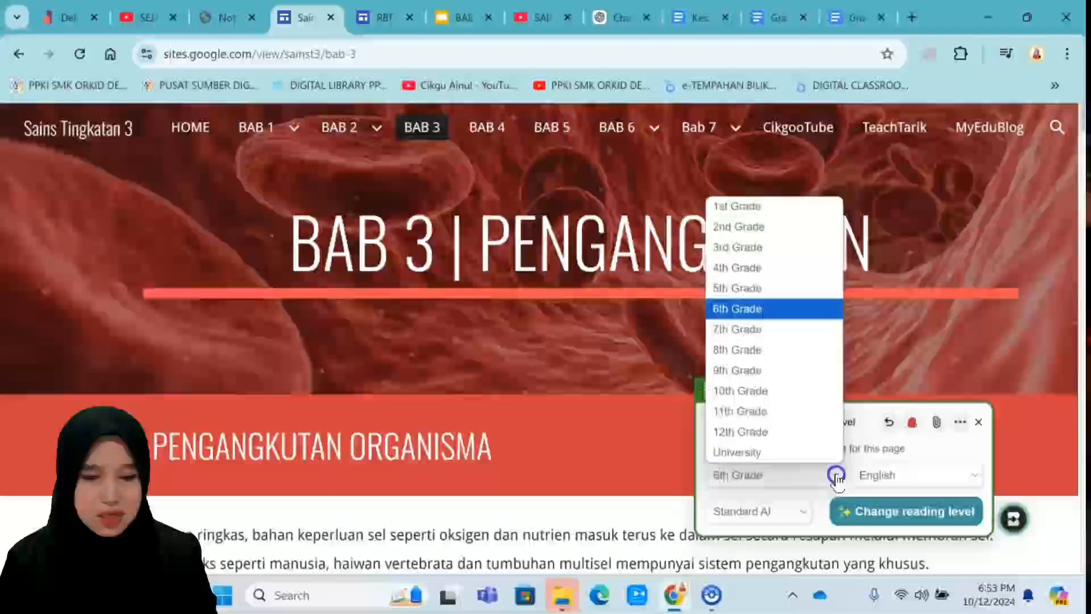
{"action": "left_click", "coordinate": [780, 254]}
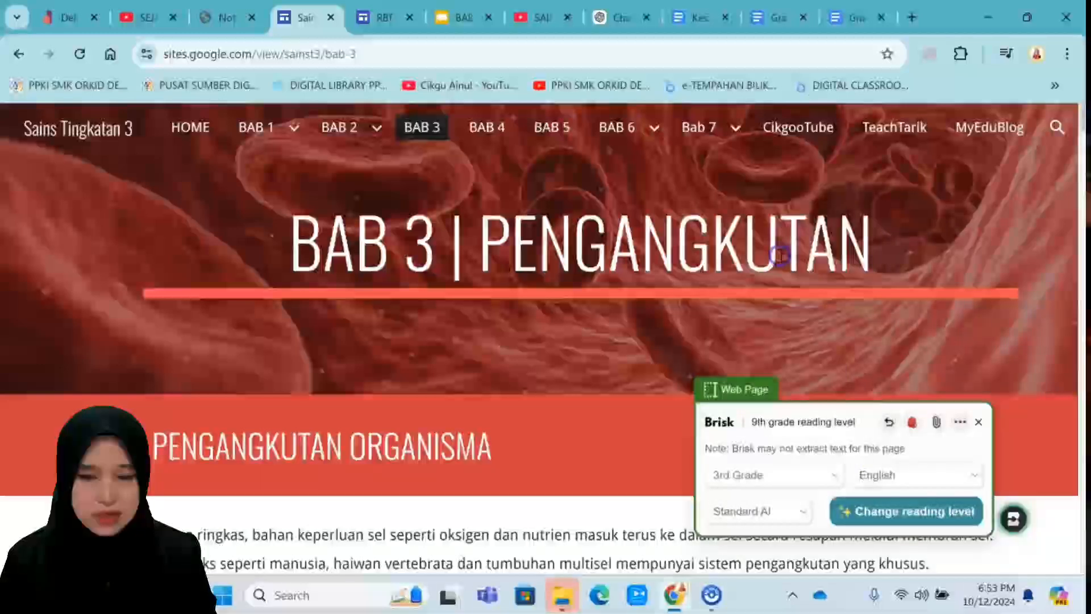
{"action": "left_click", "coordinate": [894, 518]}
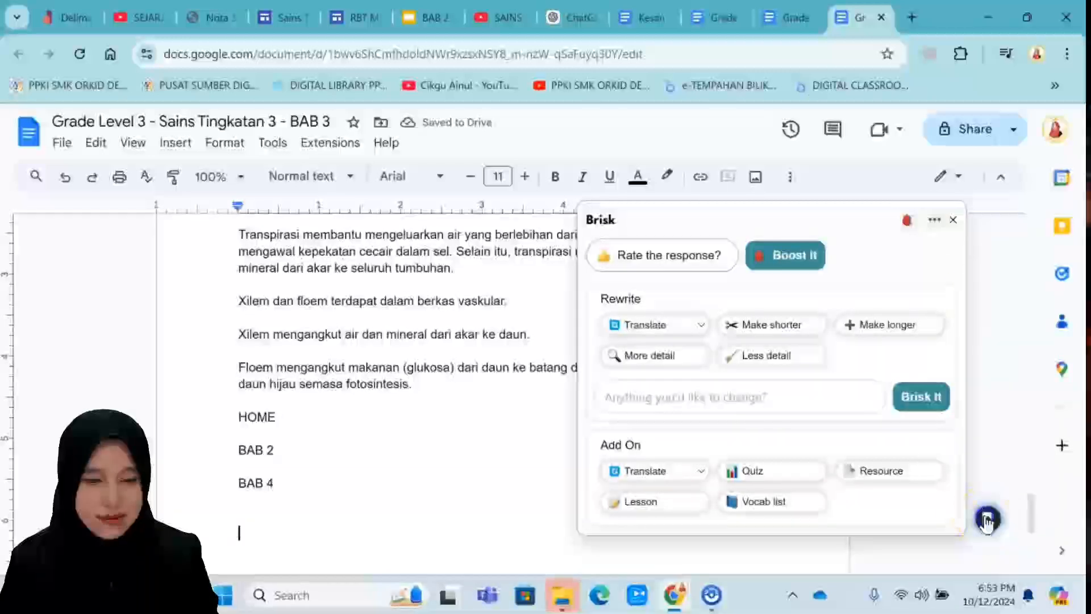
{"action": "left_click", "coordinate": [1022, 518]}
{"action": "left_click_drag", "start_coordinate": [1031, 514], "coordinate": [1031, 236]}
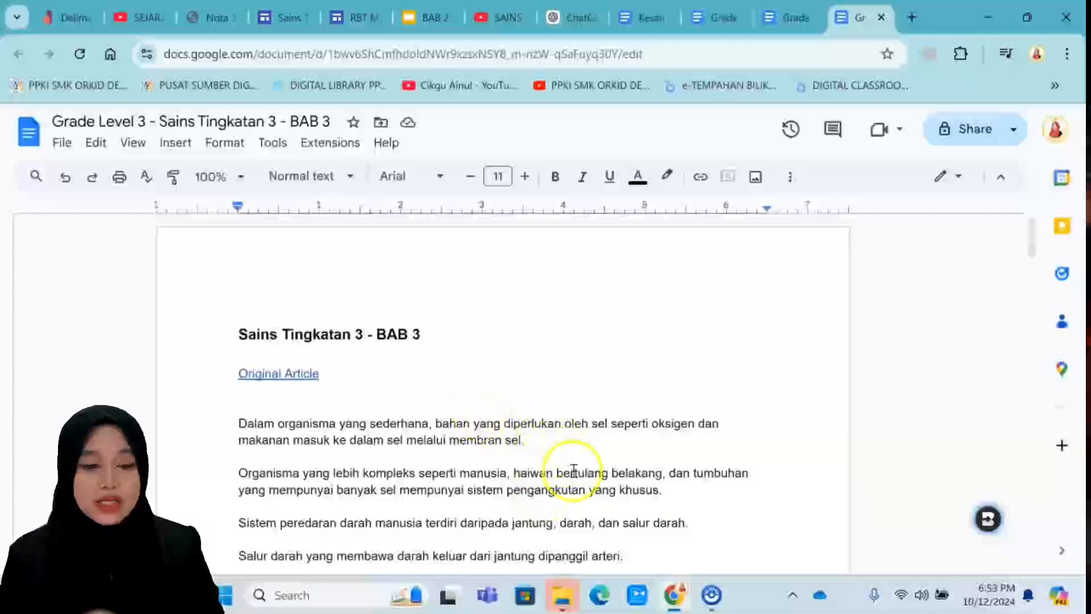
- Switch to the Kesan Penyalahgunaan Dadah document and place the cursor below its last paragraph
{"action": "left_click", "coordinate": [646, 23]}
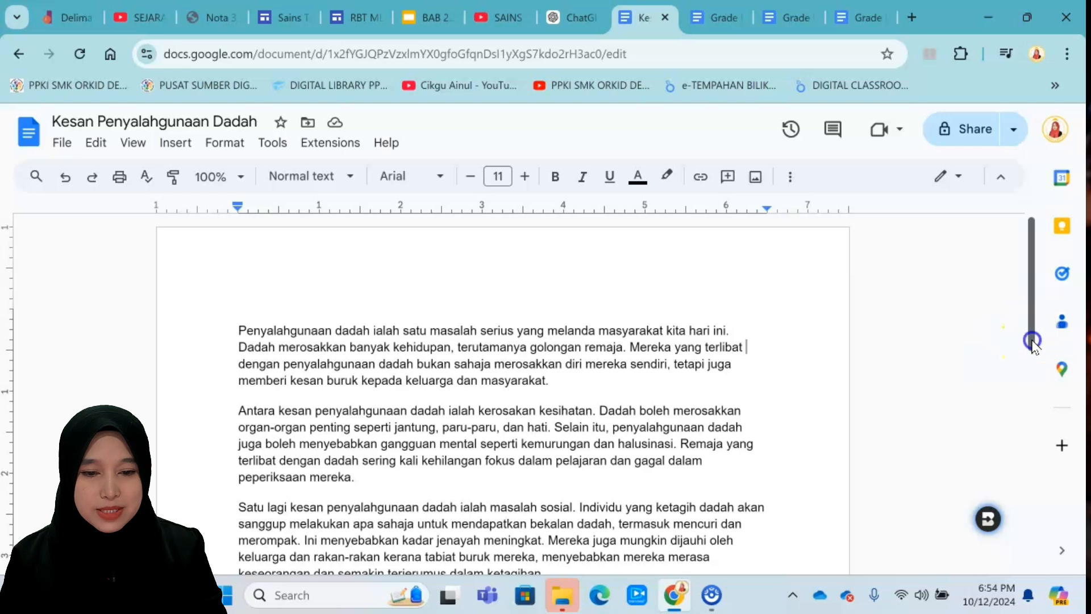
{"action": "left_click_drag", "start_coordinate": [1030, 343], "coordinate": [1019, 500]}
{"action": "left_click", "coordinate": [357, 435]}
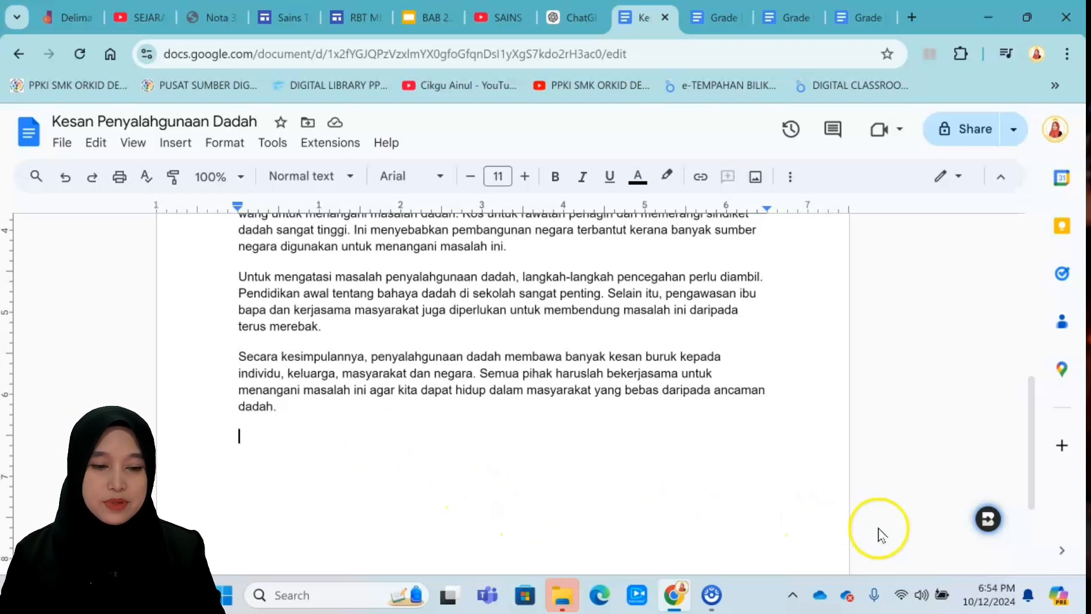
- Start Brisk's Glow & Grow feedback for the Kesan Penyalahgunaan Dadah essay and set the feedback language to Malay
{"action": "left_click", "coordinate": [988, 522]}
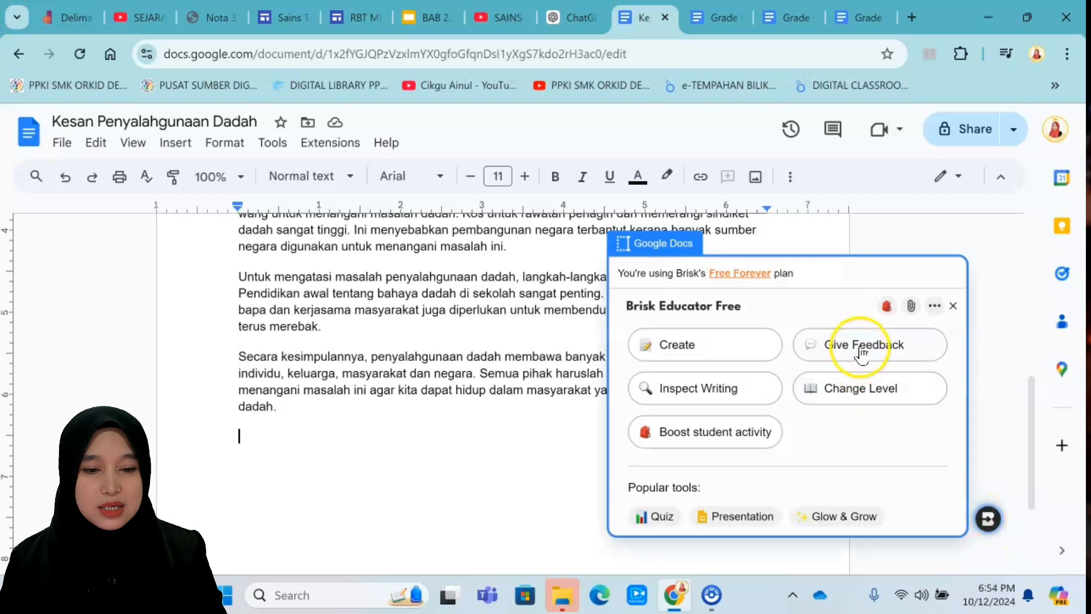
{"action": "left_click", "coordinate": [861, 345]}
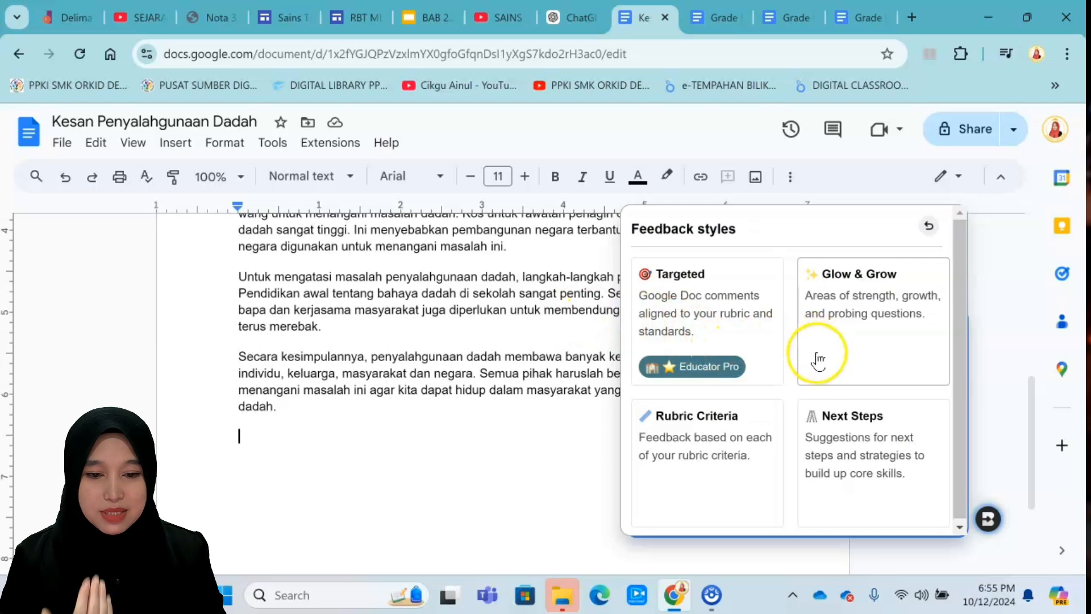
{"action": "left_click", "coordinate": [869, 329]}
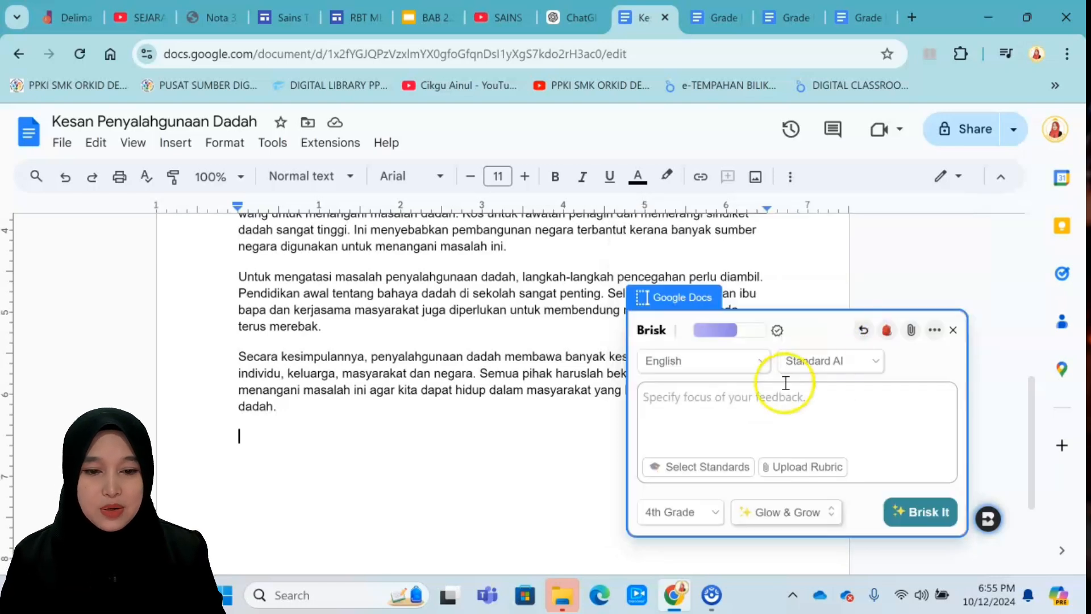
{"action": "left_click", "coordinate": [758, 362]}
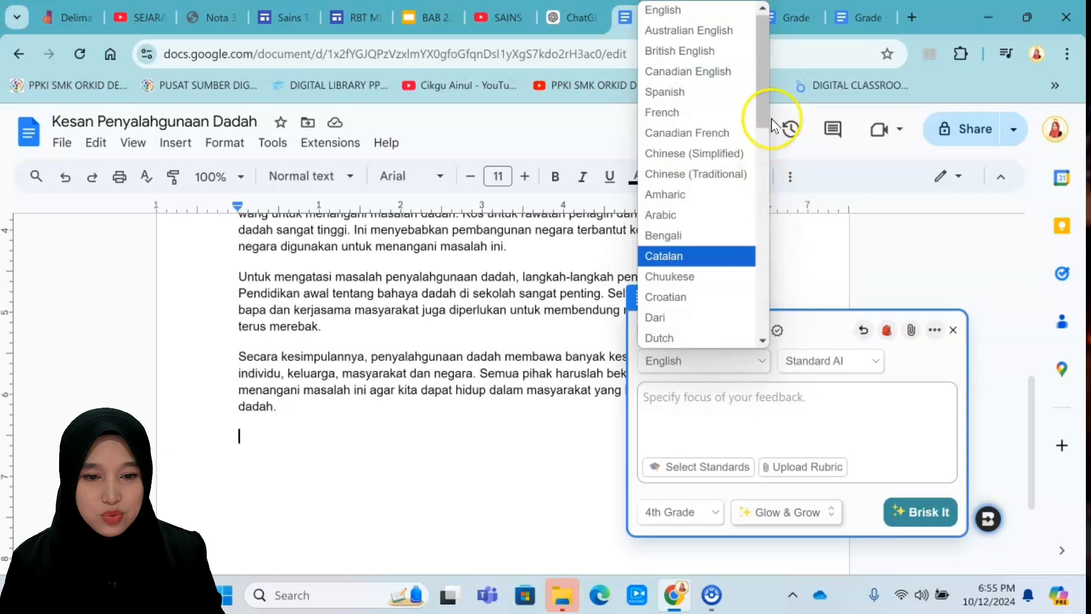
{"action": "left_click_drag", "start_coordinate": [763, 115], "coordinate": [759, 250]}
{"action": "left_click", "coordinate": [713, 256]}
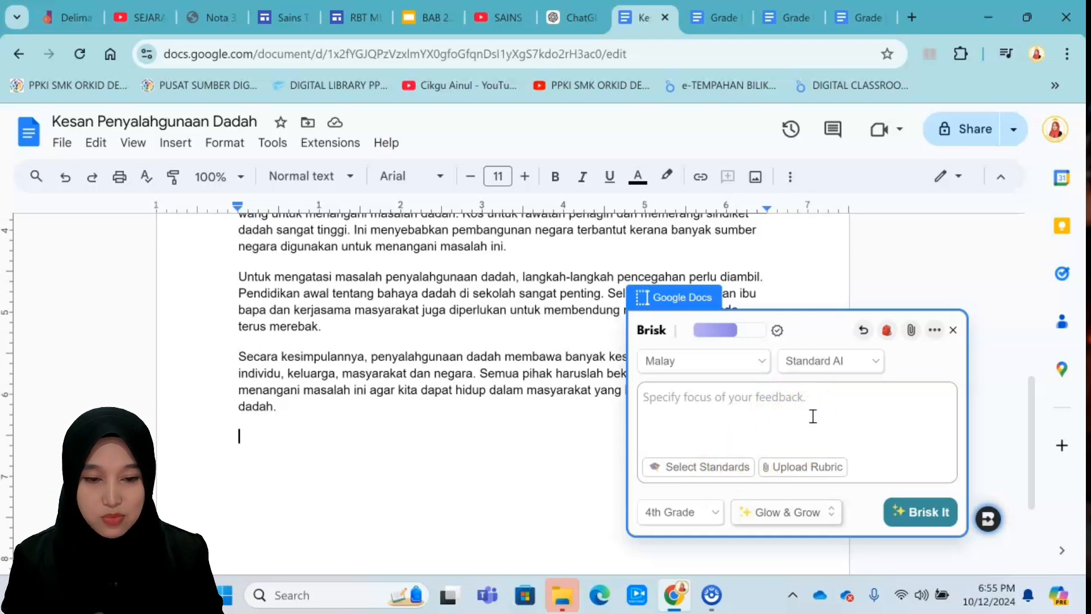
- Generate the Glow & Grow feedback with the grade level kept at 4th Grade
{"action": "left_click", "coordinate": [717, 514]}
{"action": "left_click", "coordinate": [717, 514]}
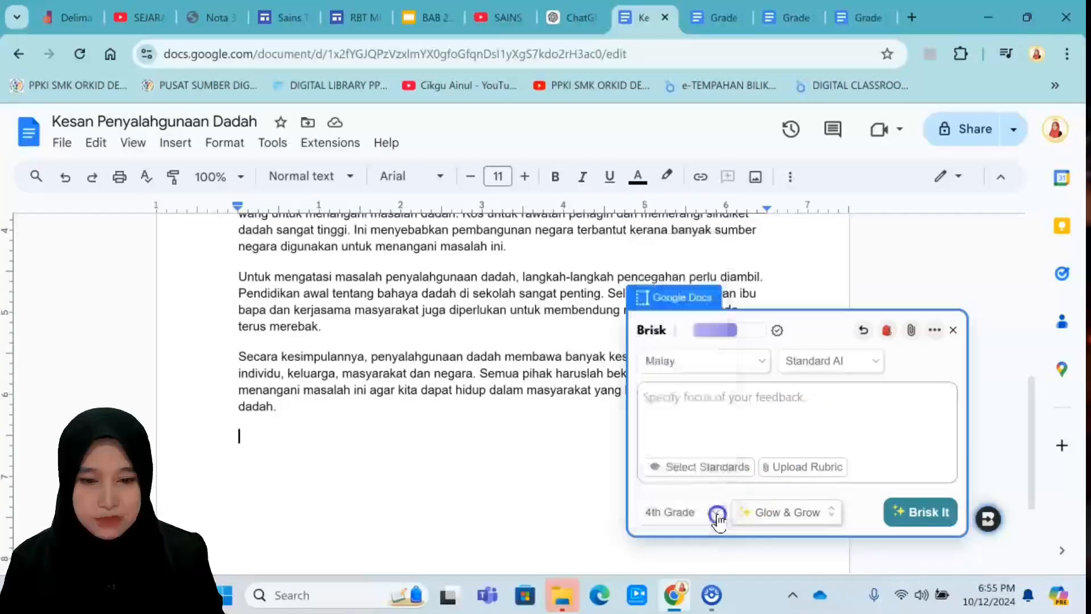
{"action": "left_click", "coordinate": [717, 514]}
{"action": "left_click", "coordinate": [717, 514]}
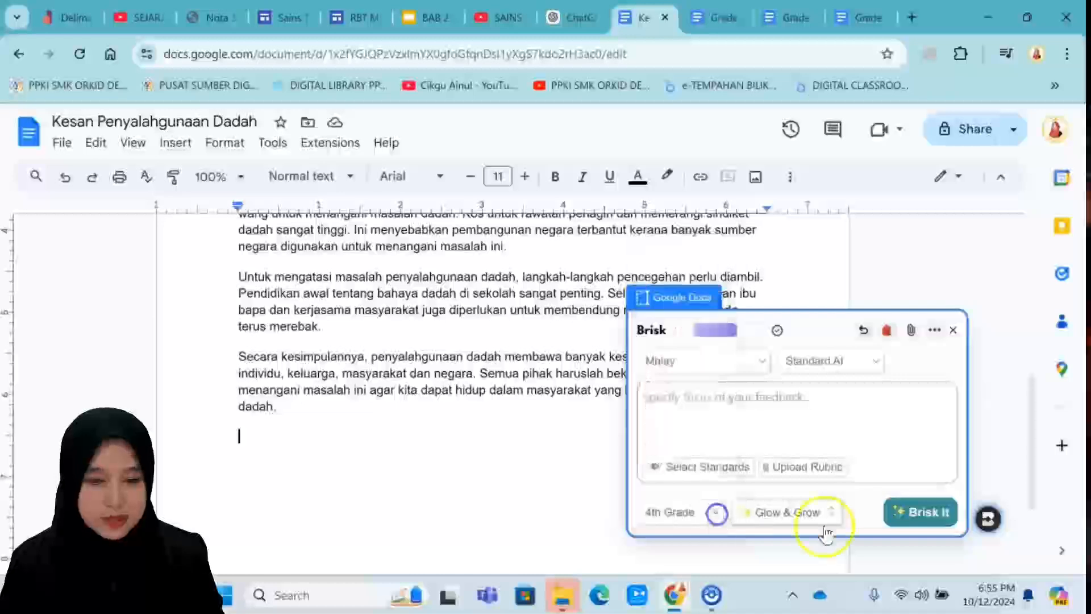
{"action": "left_click", "coordinate": [919, 514]}
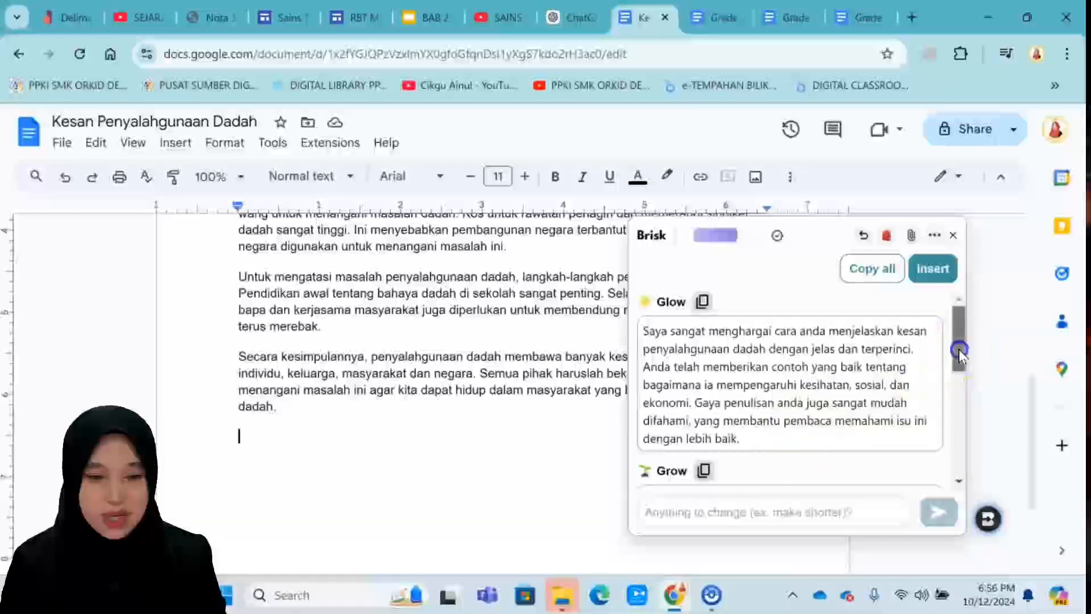
- Read through the Glow, Grow and Wondering feedback, and insert it into the essay document
{"action": "left_click_drag", "start_coordinate": [959, 349], "coordinate": [952, 414]}
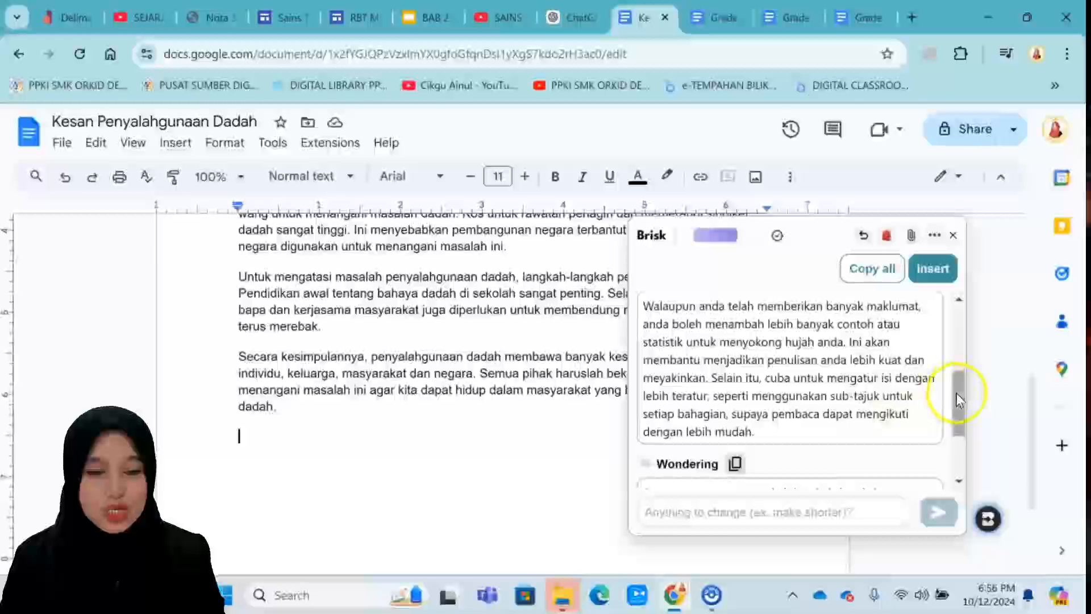
{"action": "left_click_drag", "start_coordinate": [957, 393], "coordinate": [948, 442]}
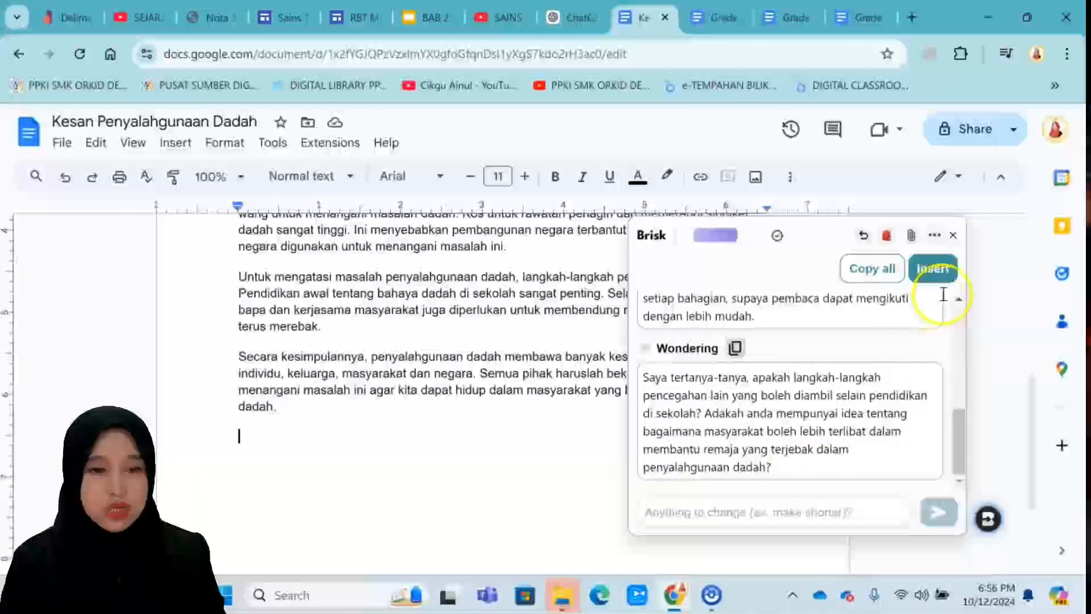
{"action": "left_click", "coordinate": [932, 269]}
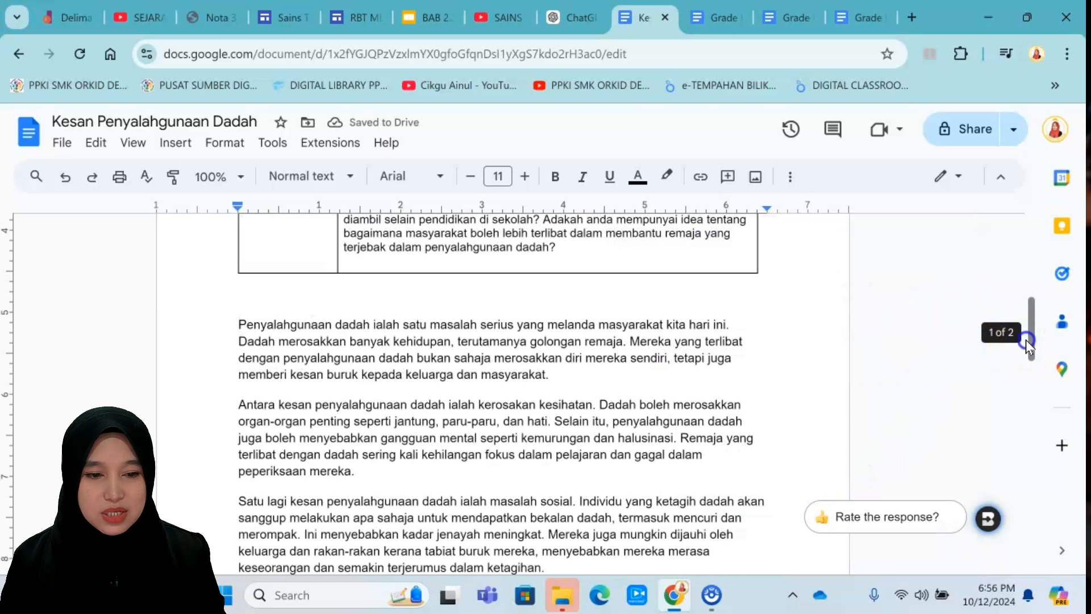
{"action": "left_click_drag", "start_coordinate": [1026, 341], "coordinate": [1040, 287]}
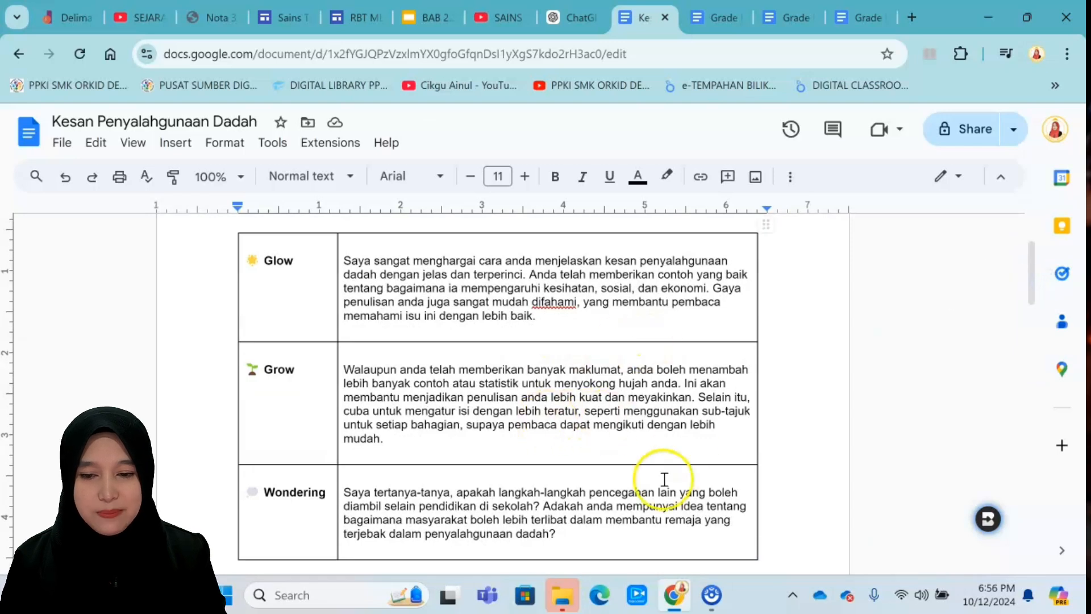
{"action": "left_click_drag", "start_coordinate": [1034, 249], "coordinate": [1035, 287]}
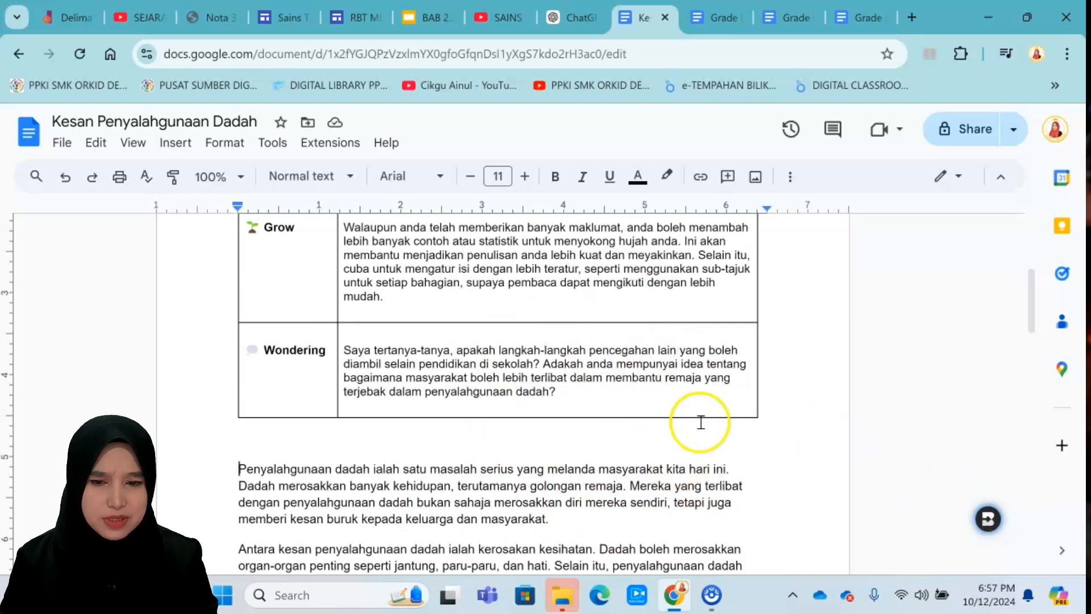
- Examine the essay's edit and paste history with Inspect Writing through to its last paragraph, and close the inspection
{"action": "left_click", "coordinate": [995, 519]}
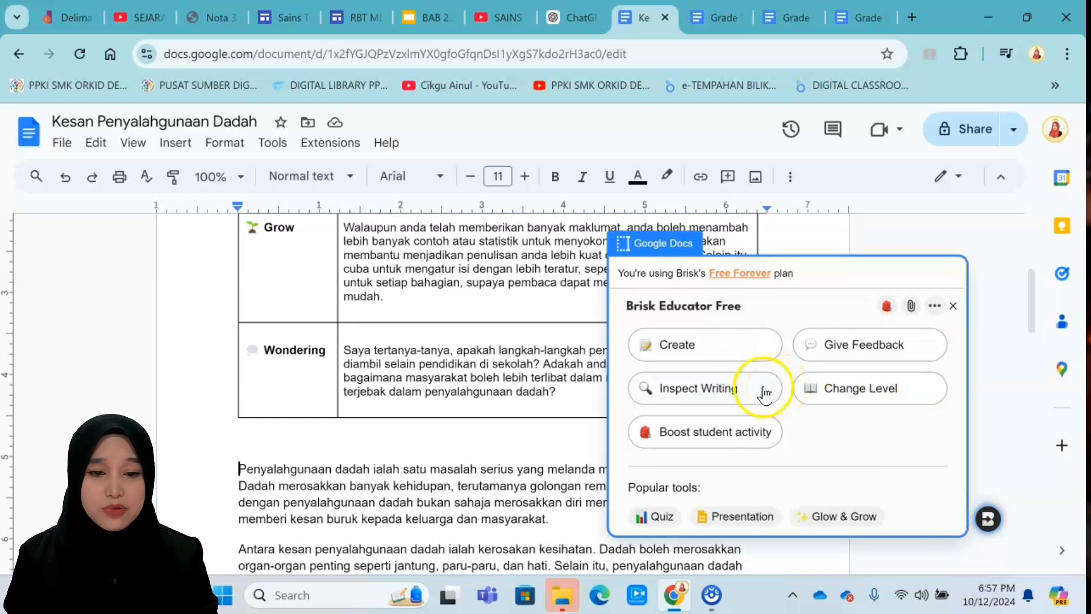
{"action": "left_click", "coordinate": [734, 390]}
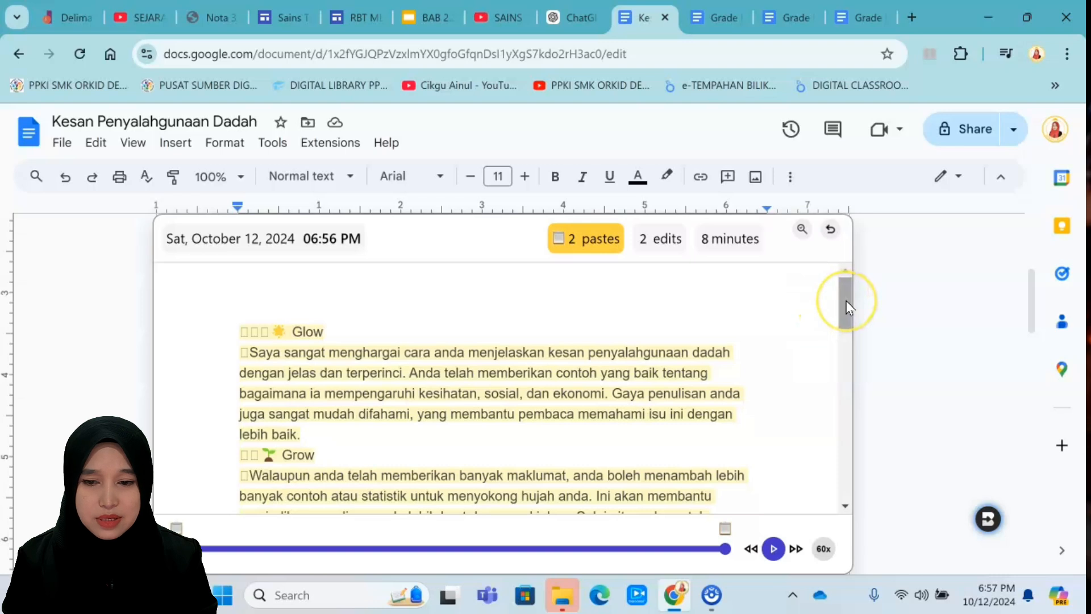
{"action": "mouse_move", "coordinate": [846, 301]}
{"action": "left_mouse_down"}
{"action": "mouse_move", "coordinate": [826, 480]}
{"action": "mouse_move", "coordinate": [850, 475]}
{"action": "mouse_move", "coordinate": [855, 313]}
{"action": "left_mouse_up"}
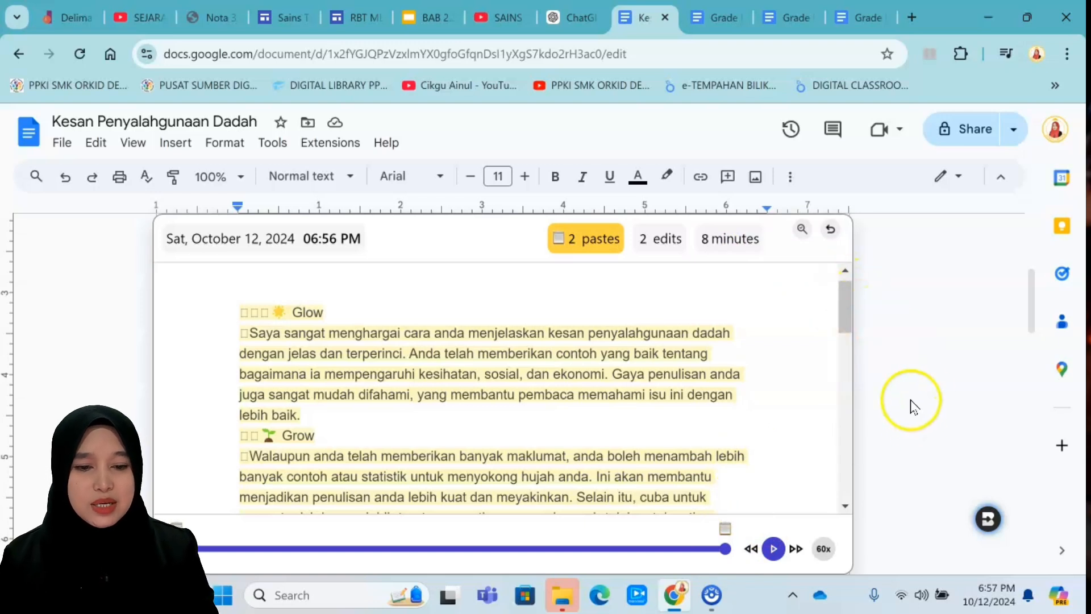
{"action": "left_click_drag", "start_coordinate": [844, 304], "coordinate": [829, 495]}
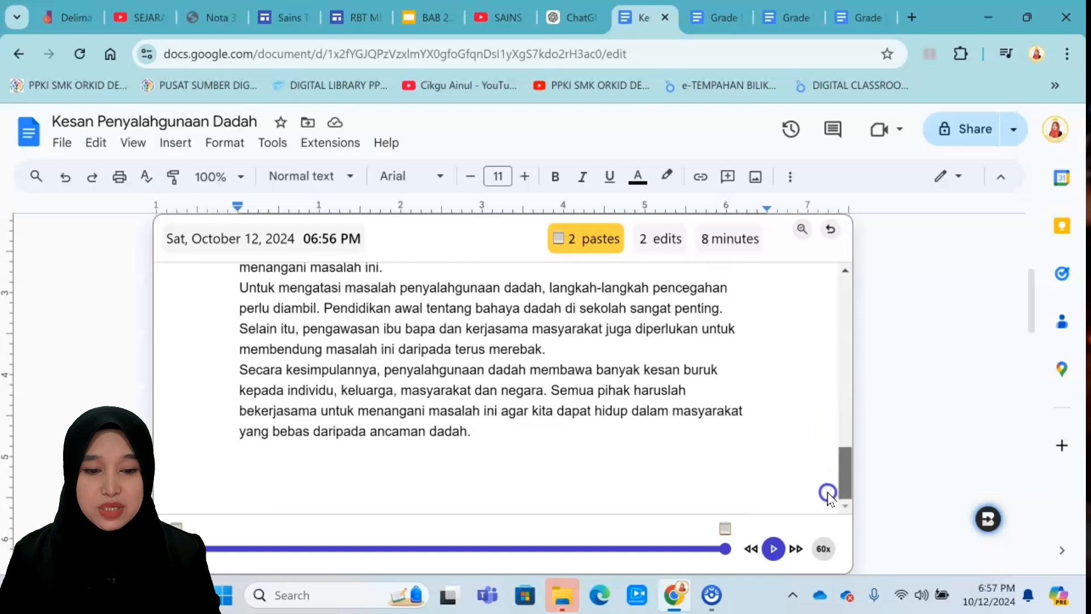
{"action": "left_click", "coordinate": [923, 368]}
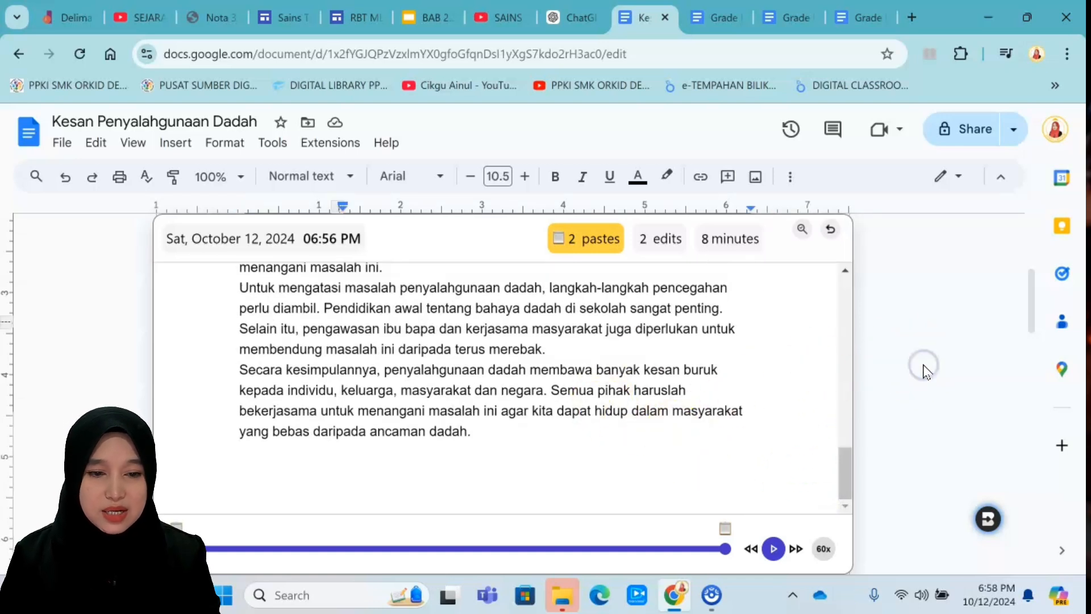
{"action": "left_click", "coordinate": [988, 519]}
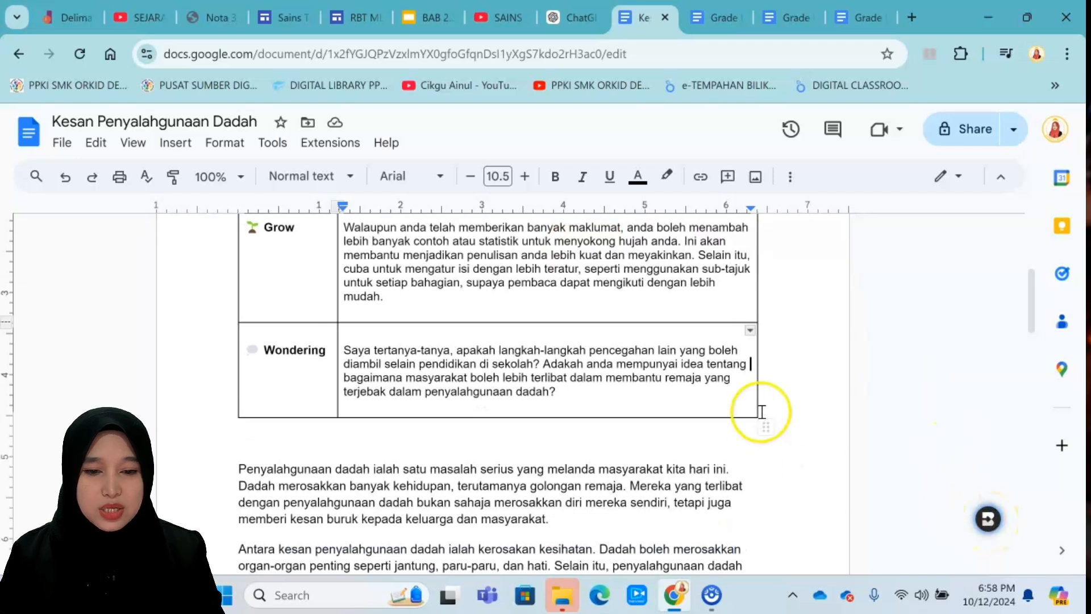
- Look over the Glow feedback text in the table at the beginning of the document
{"action": "left_click_drag", "start_coordinate": [1034, 312], "coordinate": [1030, 248]}
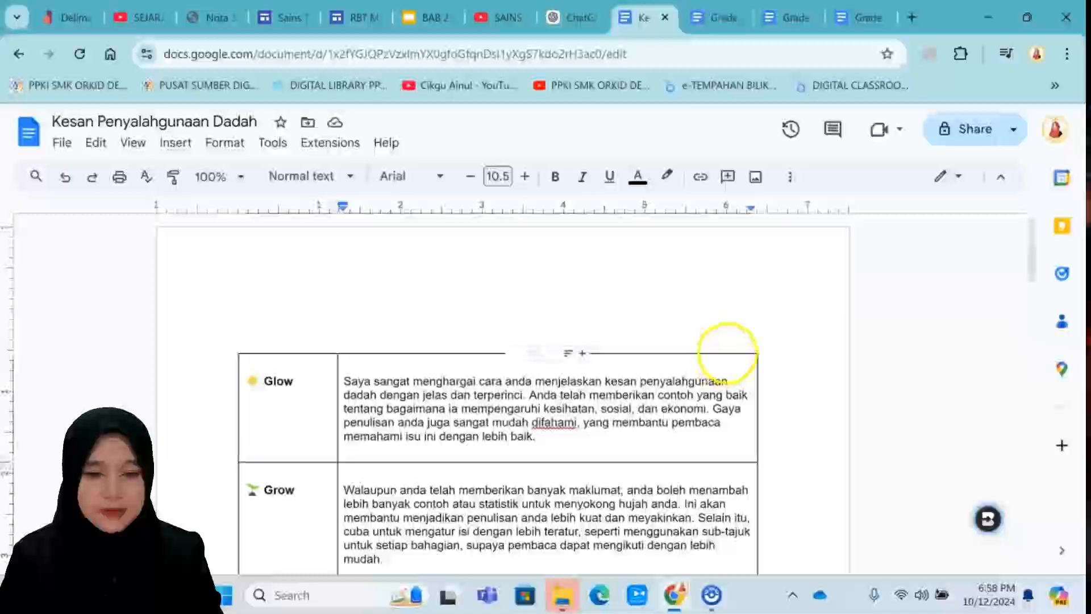
{"action": "left_click", "coordinate": [727, 353]}
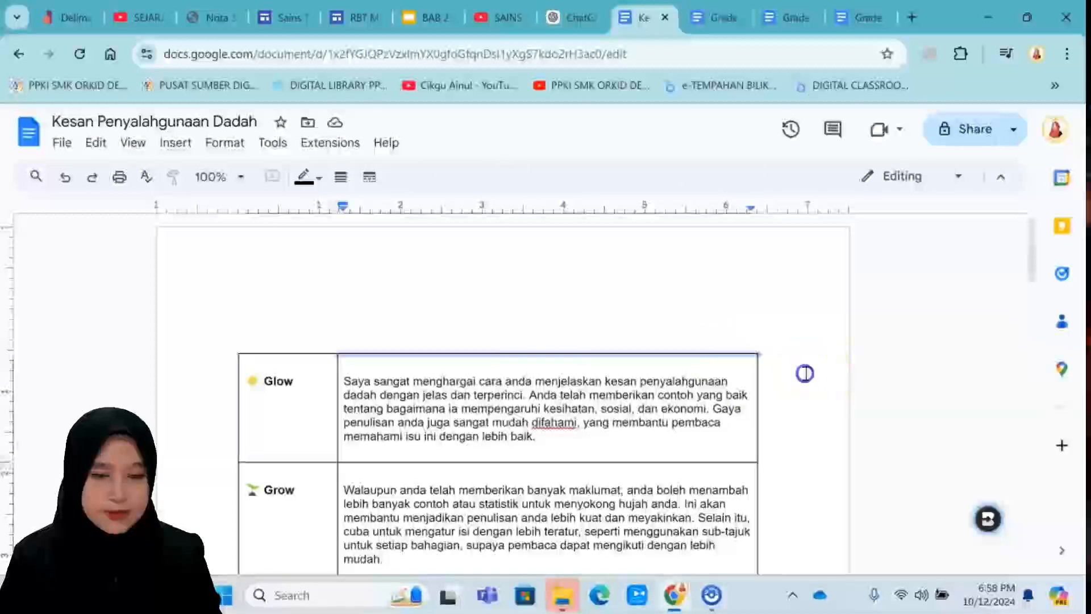
{"action": "left_click_drag", "start_coordinate": [804, 373], "coordinate": [452, 446]}
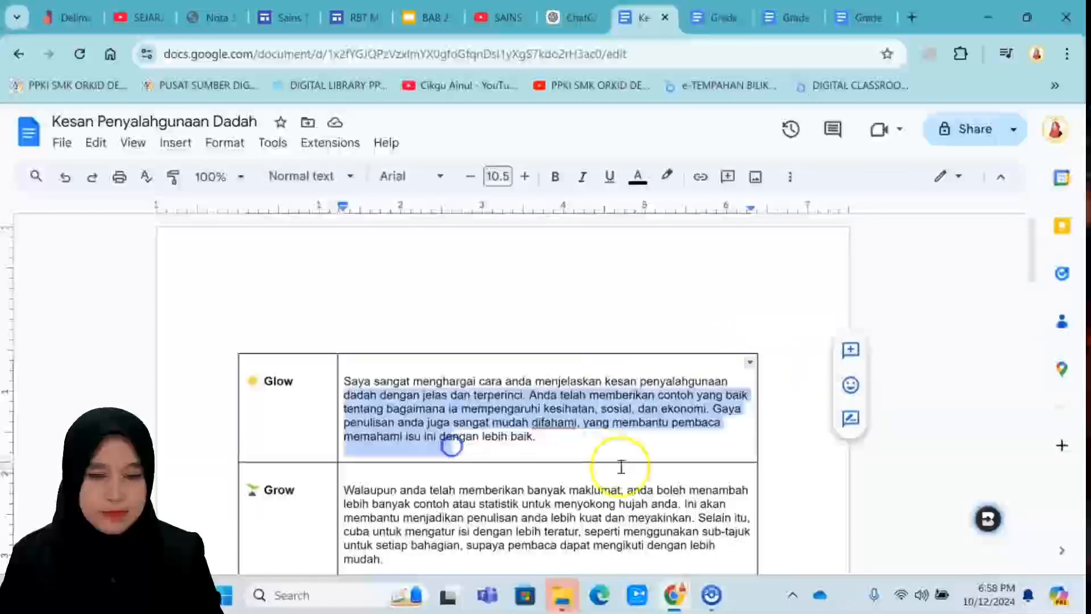
{"action": "left_click", "coordinate": [945, 352]}
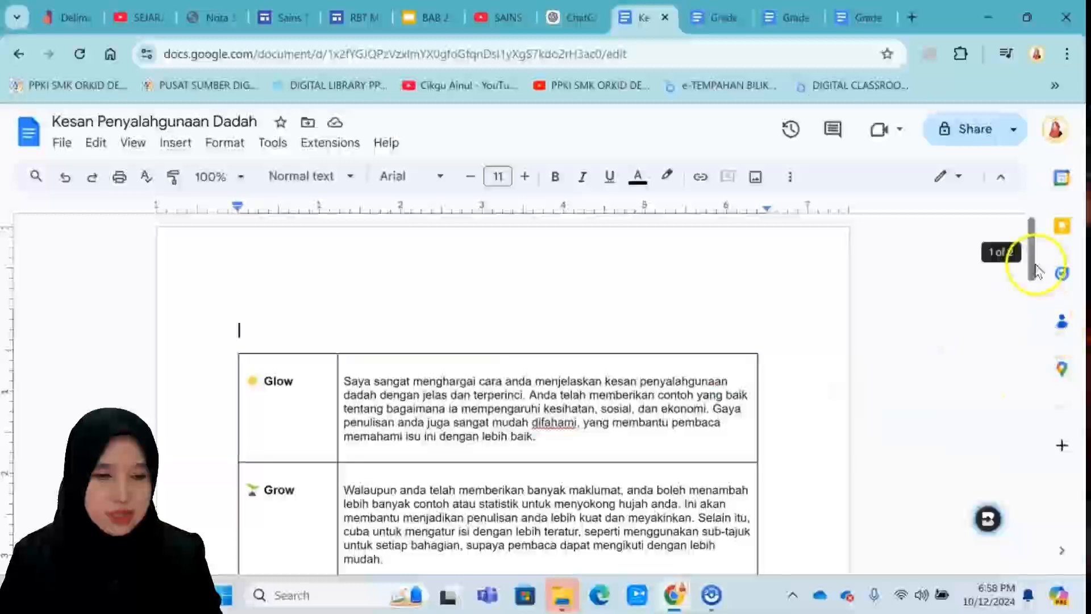
- Start creating a Progress Report with Brisk in Malay and set its grade level to 4th grade
{"action": "left_click_drag", "start_coordinate": [1035, 270], "coordinate": [1029, 380]}
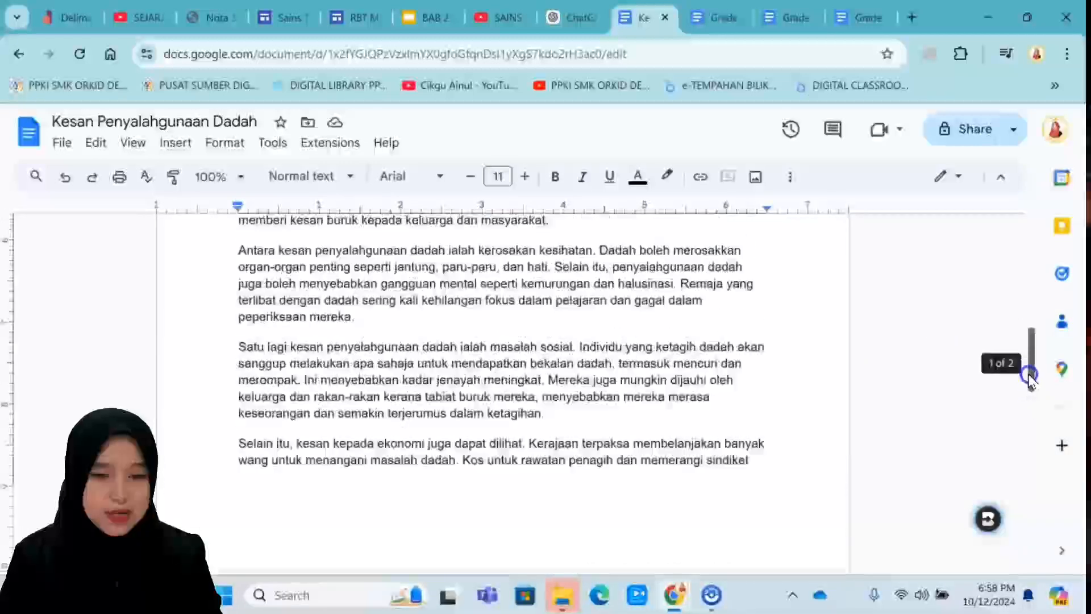
{"action": "left_click", "coordinate": [984, 518]}
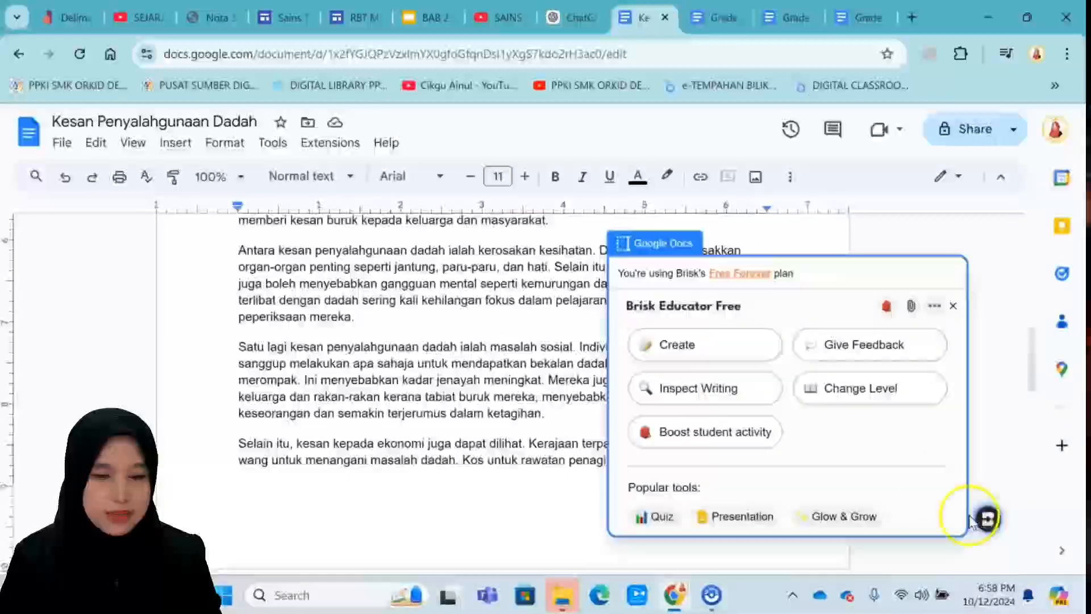
{"action": "left_click", "coordinate": [712, 348]}
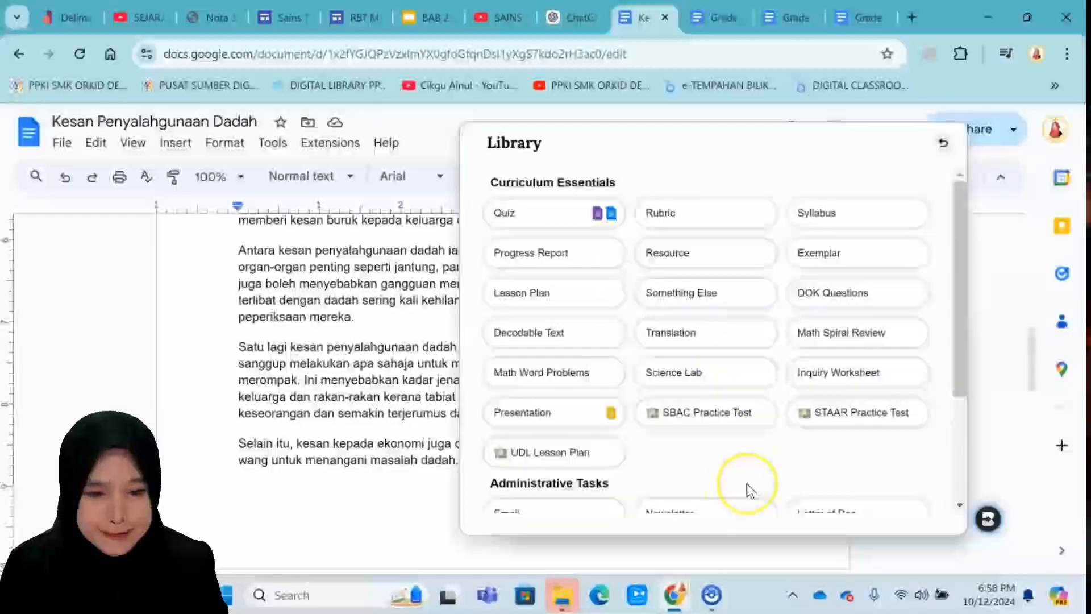
{"action": "left_click", "coordinate": [564, 258]}
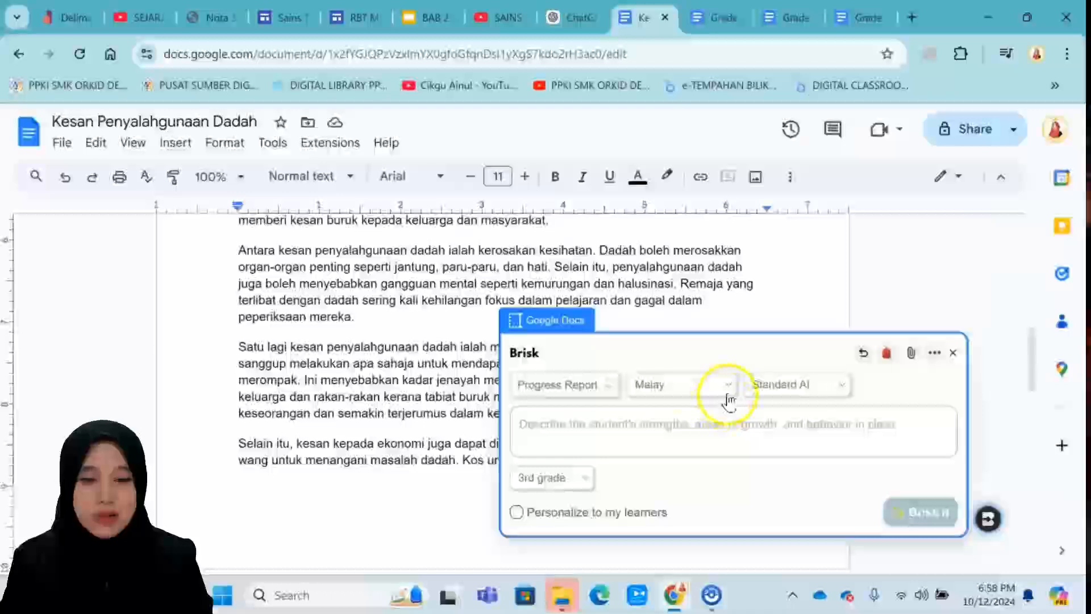
{"action": "left_click", "coordinate": [577, 482]}
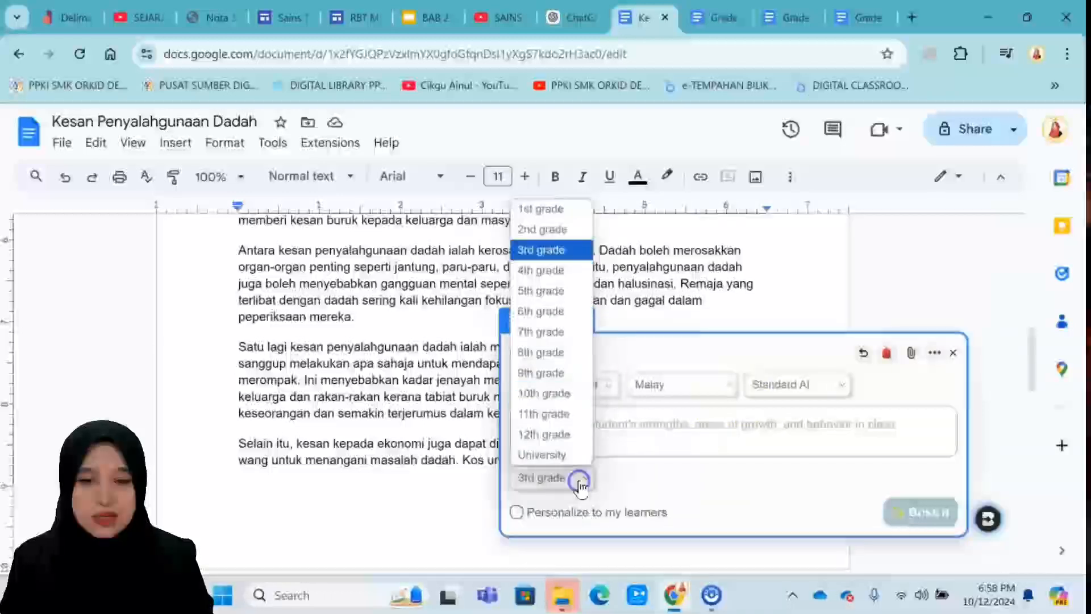
{"action": "left_click", "coordinate": [568, 278]}
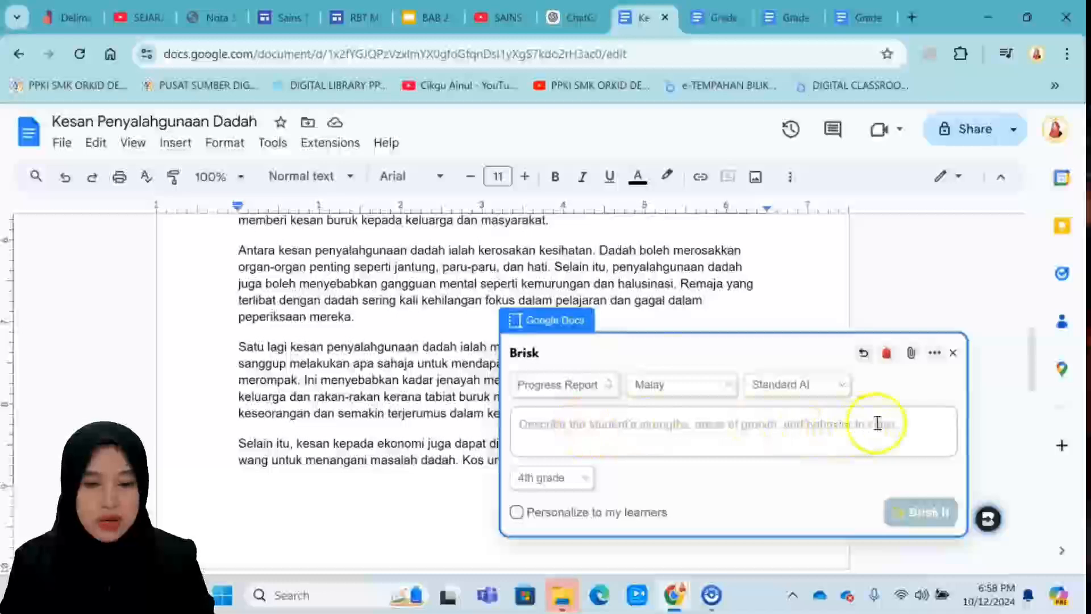
- Generate the progress report with the prompt "Show students progress based on this essay" and close the Brisk panel
{"action": "left_click", "coordinate": [903, 424]}
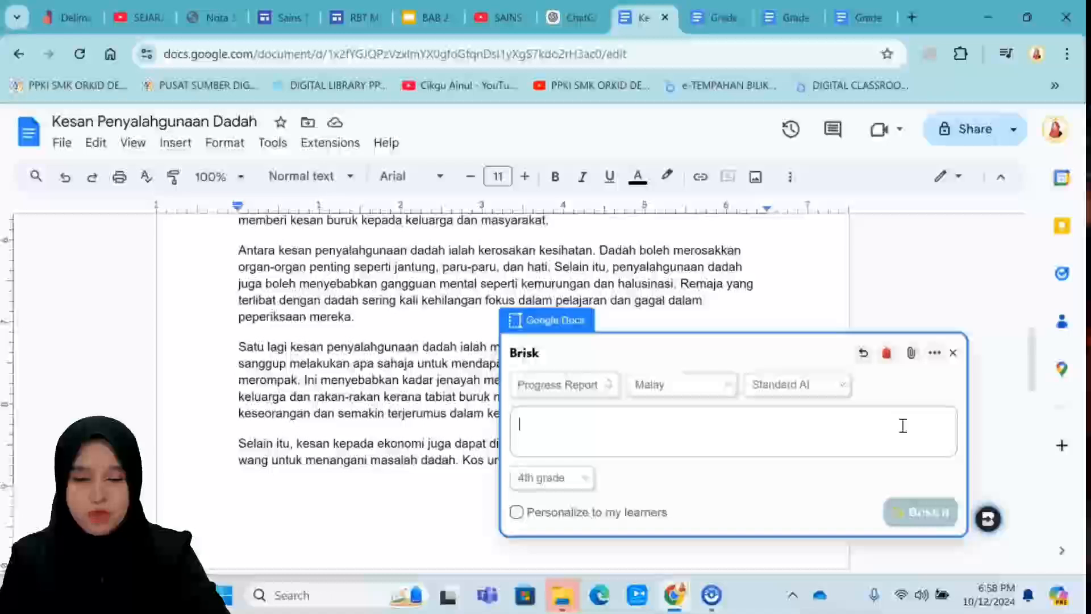
{"action": "type", "text": "S"}
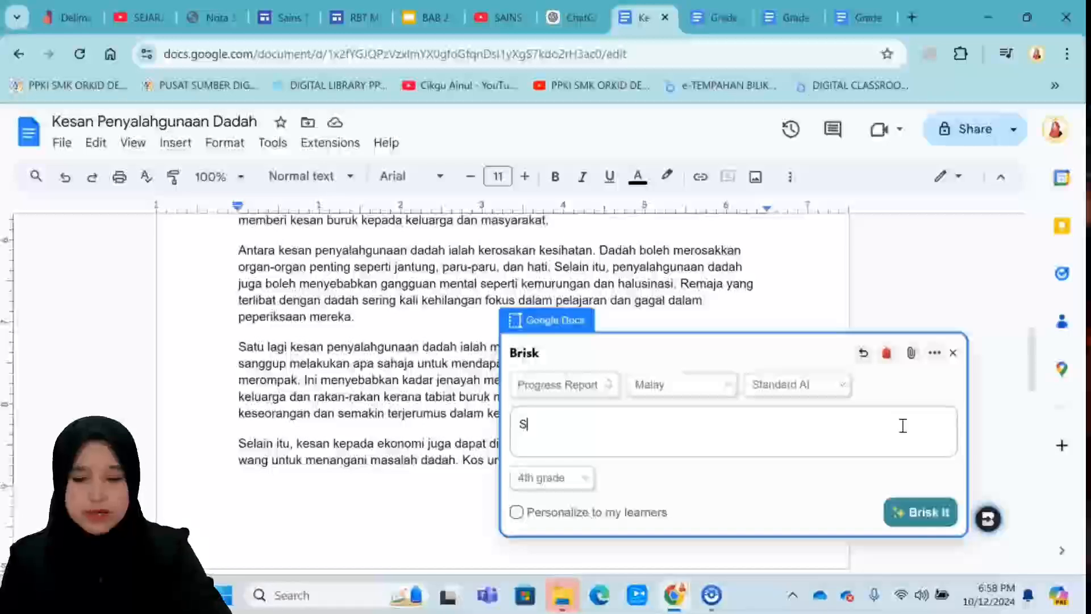
{"action": "type", "text": "h"}
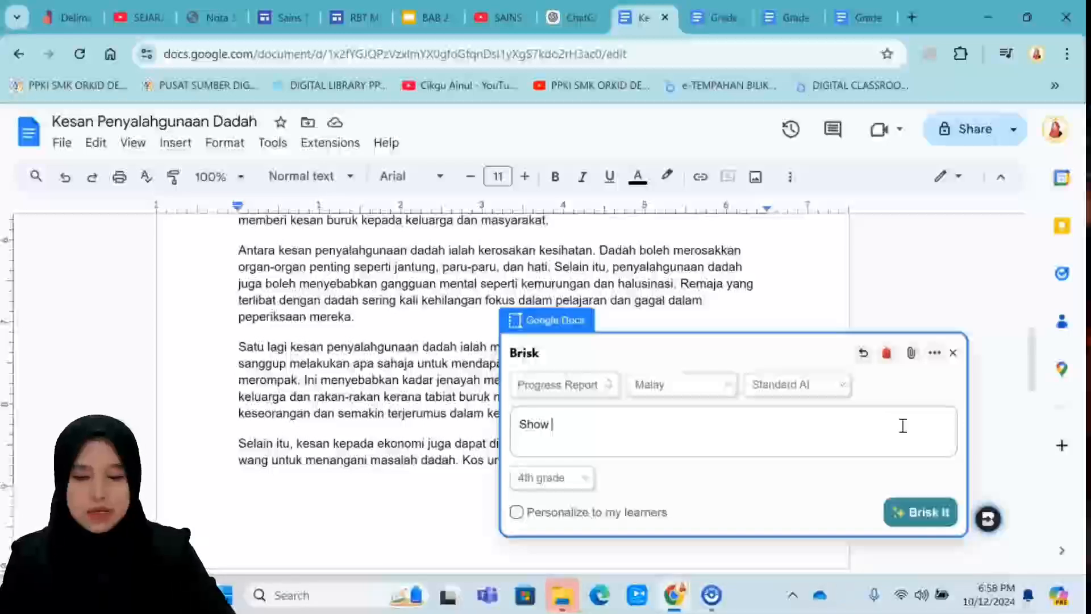
{"action": "type", "text": "ow "}
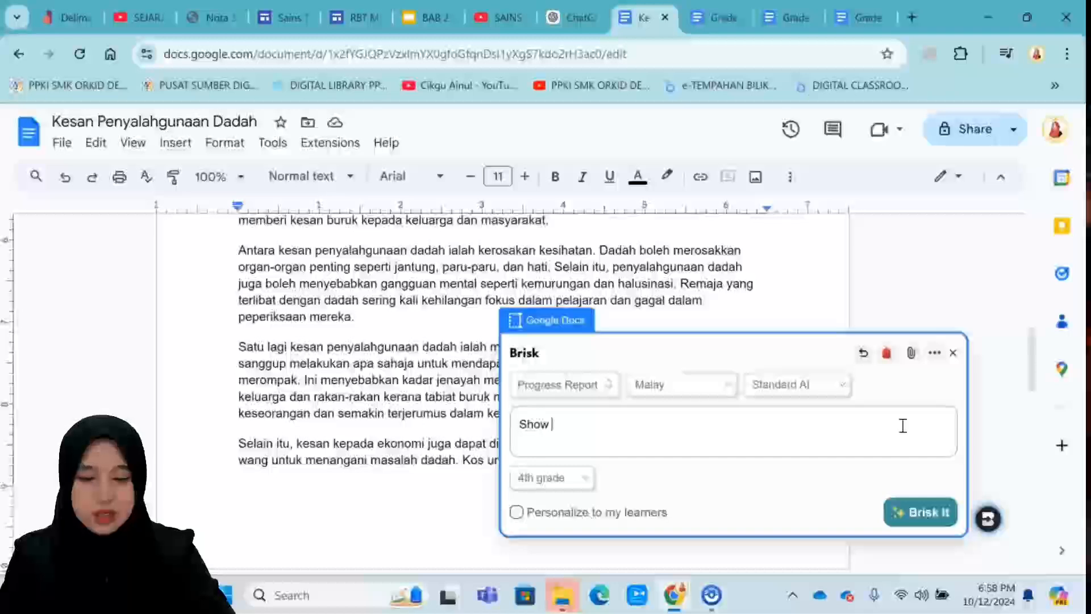
{"action": "type", "text": "students "}
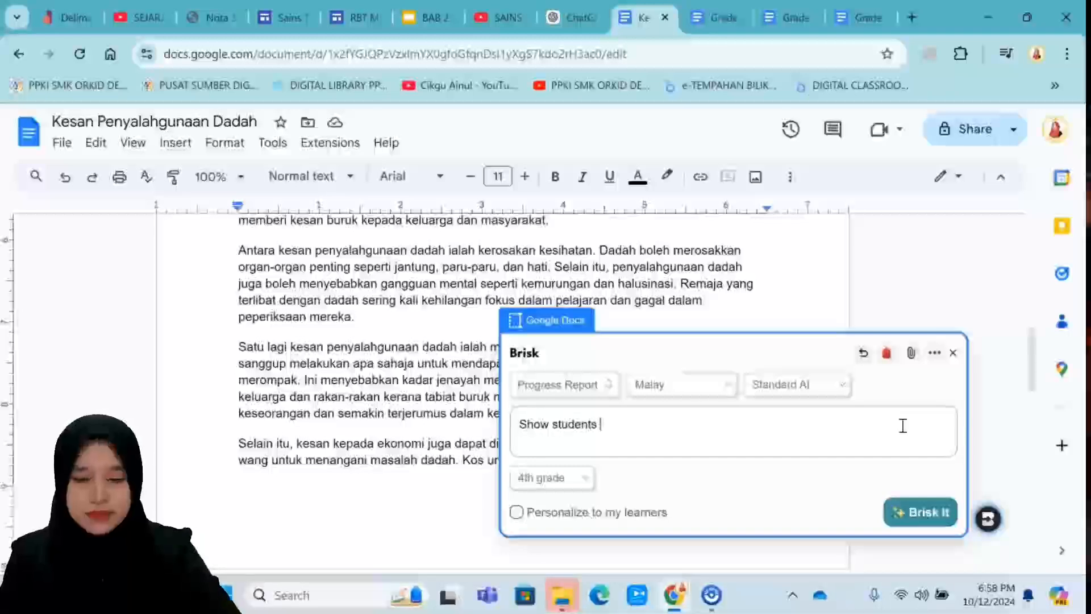
{"action": "type", "text": "progres"}
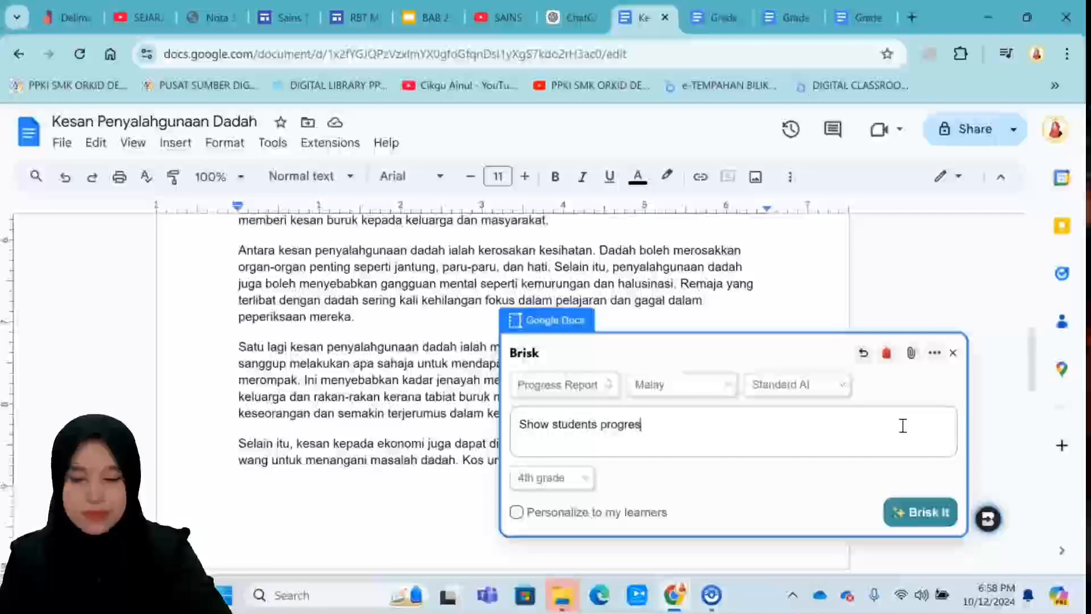
{"action": "type", "text": "s based o"}
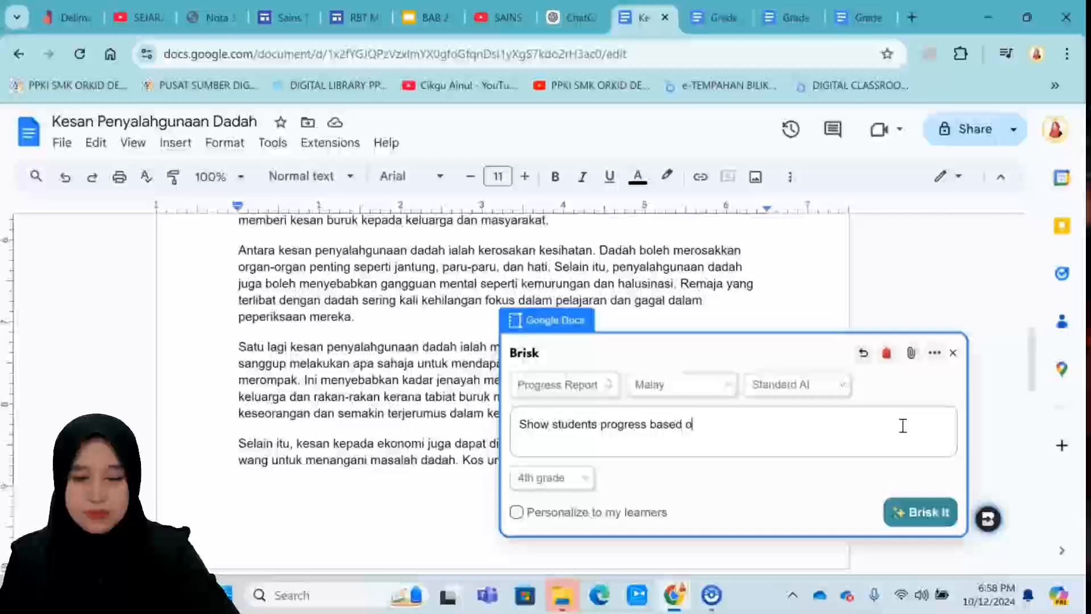
{"action": "type", "text": "n this essay"}
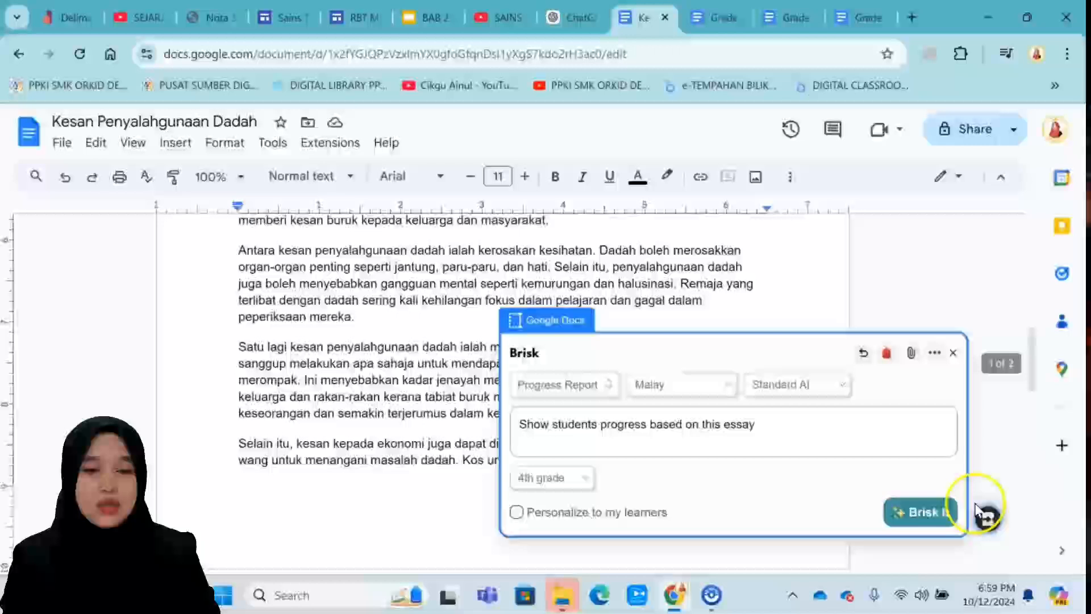
{"action": "left_click", "coordinate": [915, 513]}
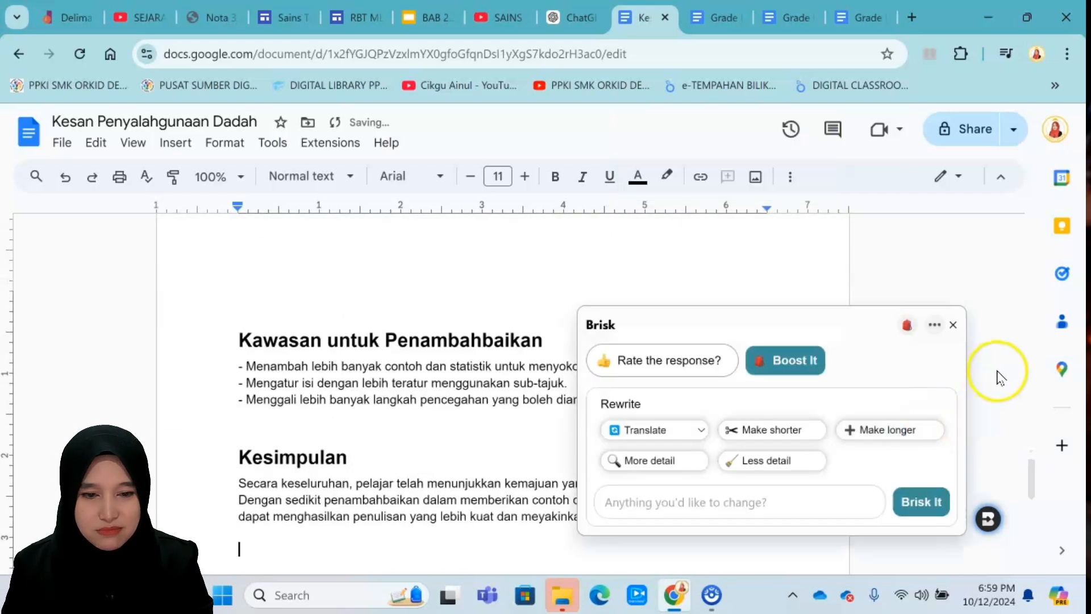
{"action": "left_click", "coordinate": [952, 325]}
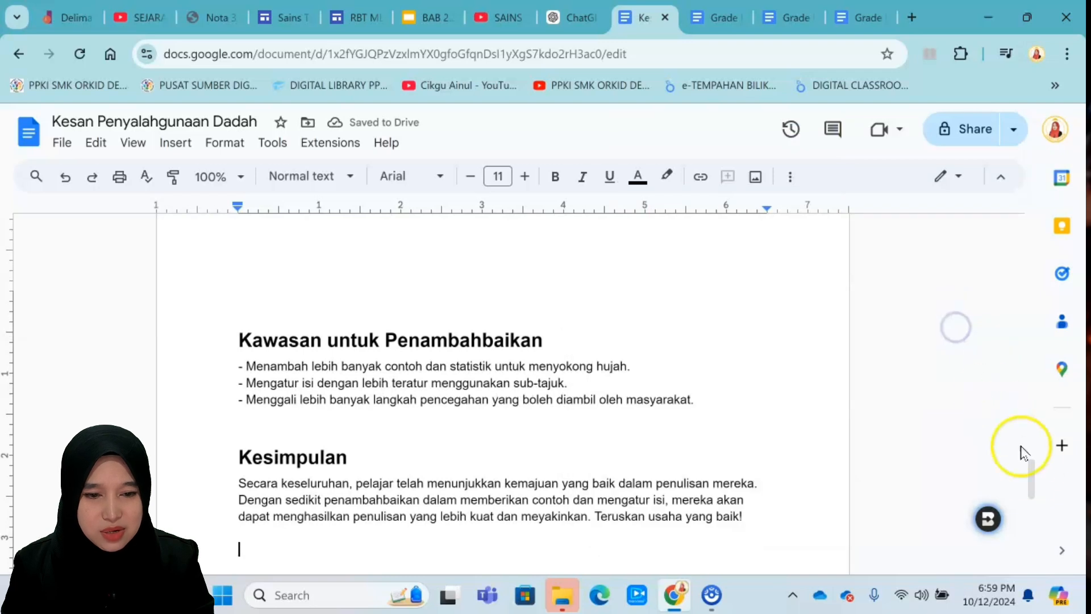
- Read through the progress report from its summary to the Kesimpulan section, and return to the beginning of the document
{"action": "left_click_drag", "start_coordinate": [1031, 463], "coordinate": [1032, 409]}
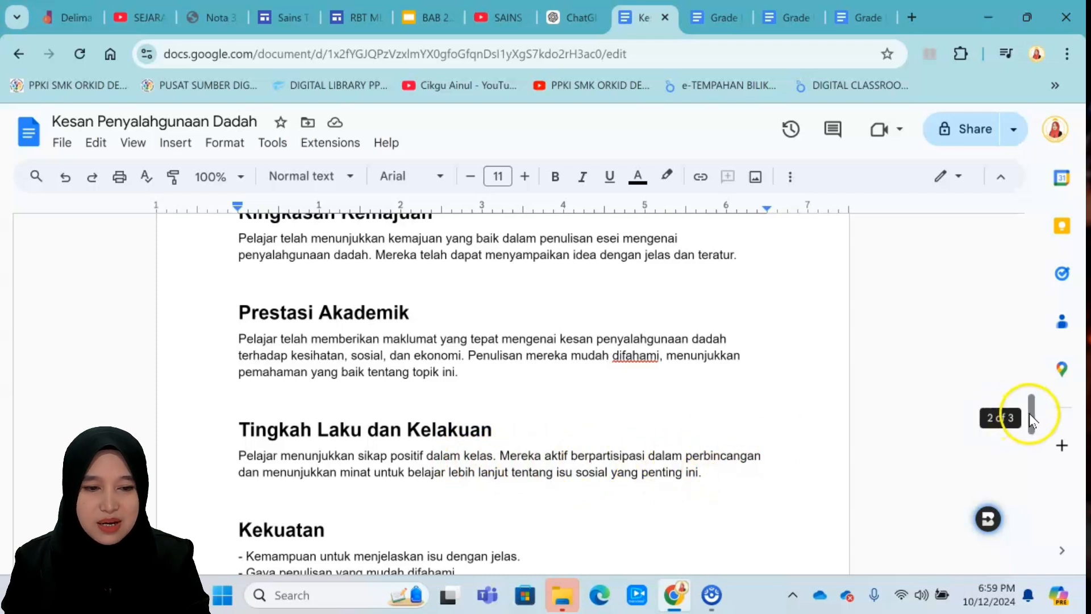
{"action": "left_click_drag", "start_coordinate": [1031, 421], "coordinate": [1032, 449]}
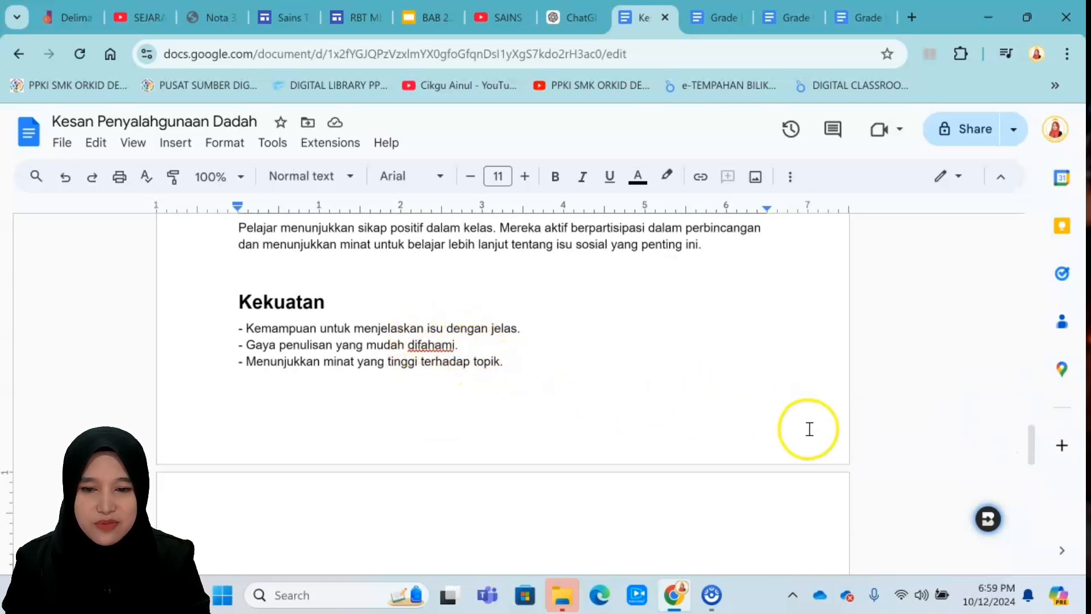
{"action": "left_click", "coordinate": [1032, 446]}
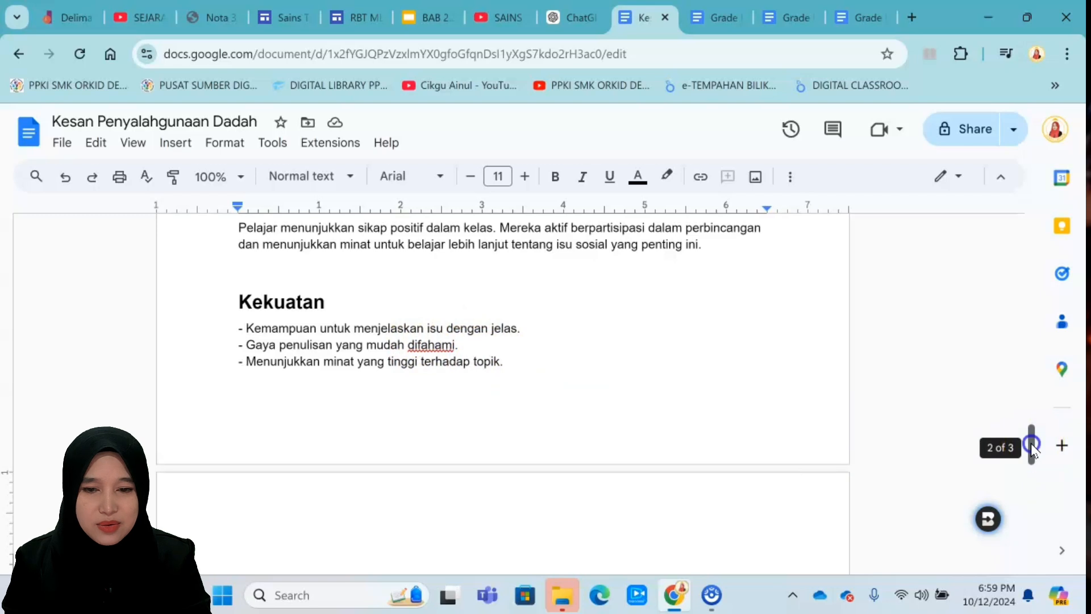
{"action": "left_click_drag", "start_coordinate": [1032, 446], "coordinate": [1032, 487]}
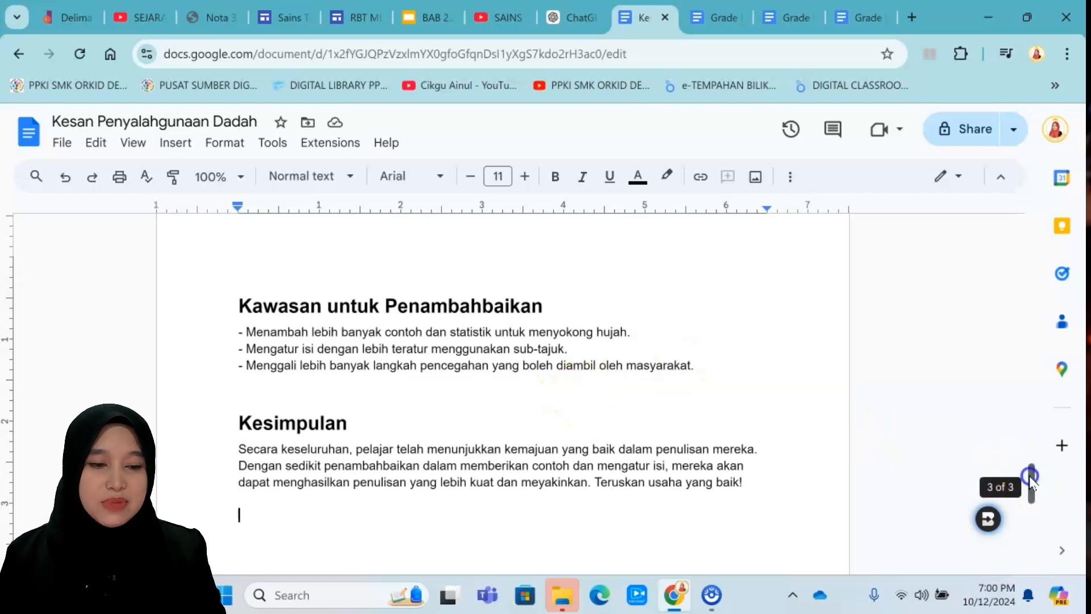
{"action": "left_click_drag", "start_coordinate": [1031, 483], "coordinate": [1029, 225]}
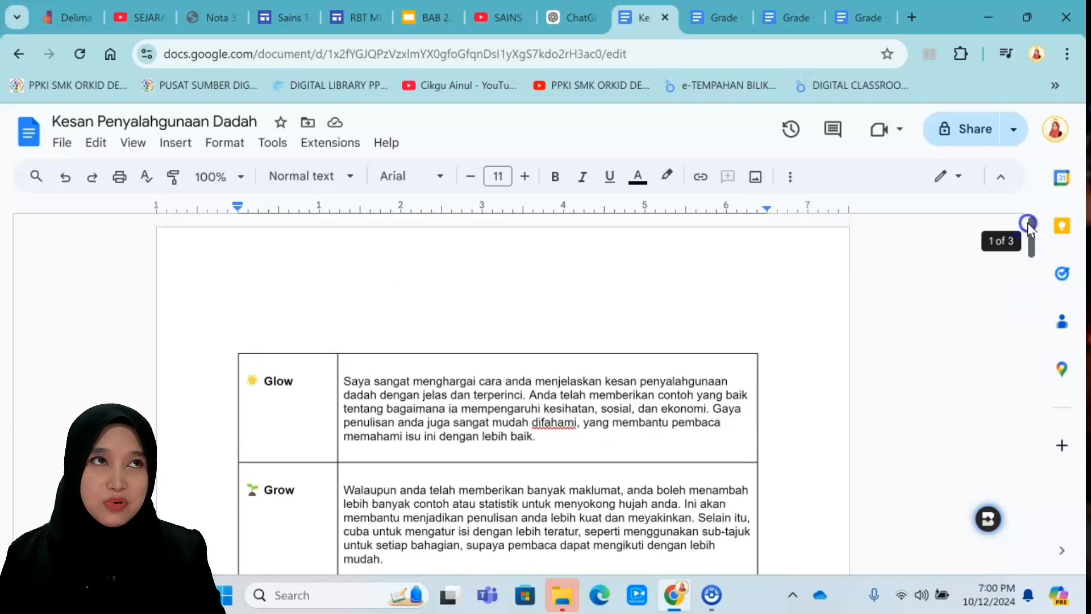